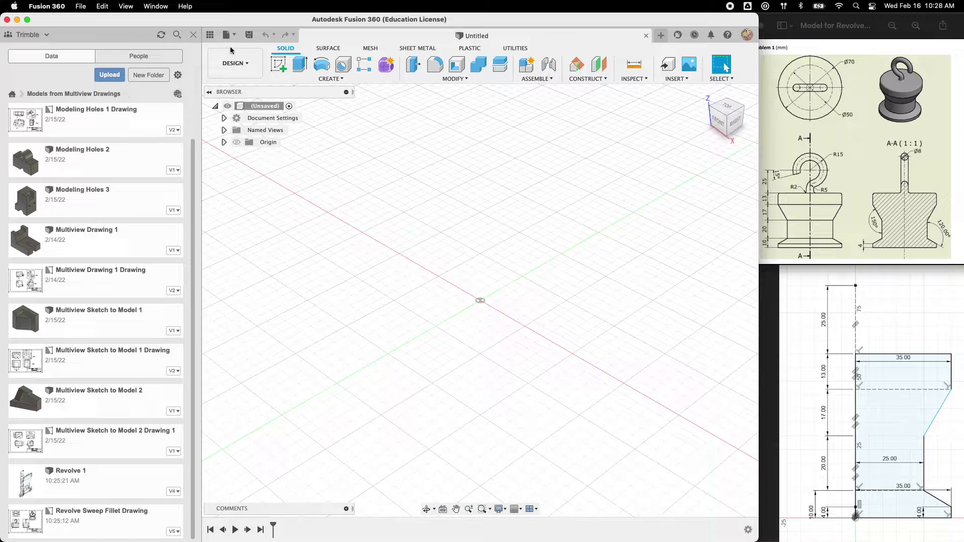
# Save the new design as "Modeling with Revolve, Sweep, and Fillet" in the Models from Multiview Drawings folder.
pyautogui.click(248, 37)
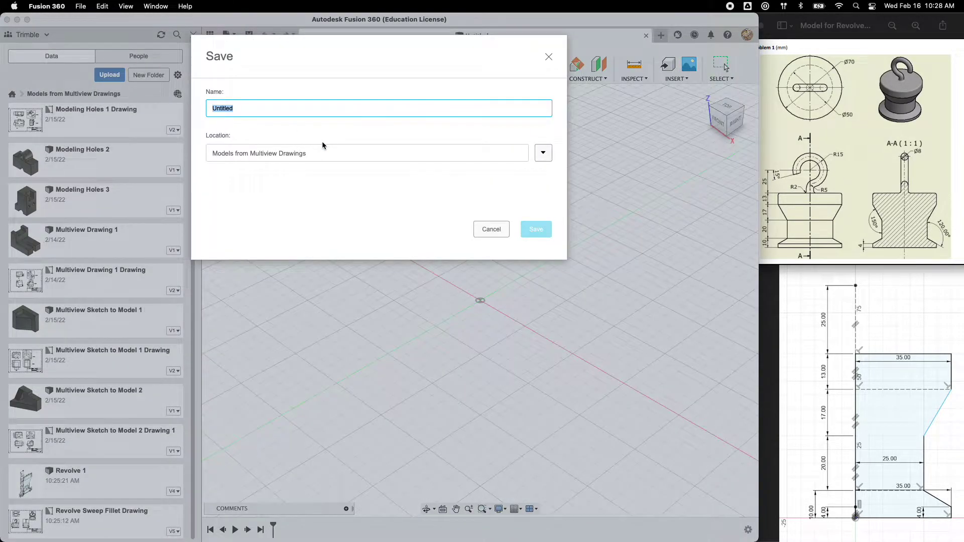
pyautogui.write('Modeling')
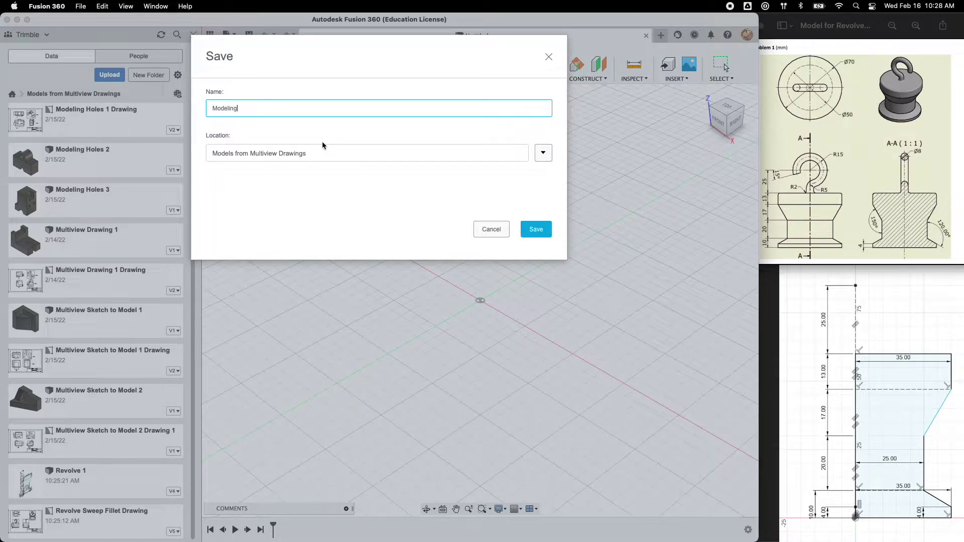
pyautogui.write(' with Revolve, Sweep, and Fillet')
pyautogui.click(536, 230)
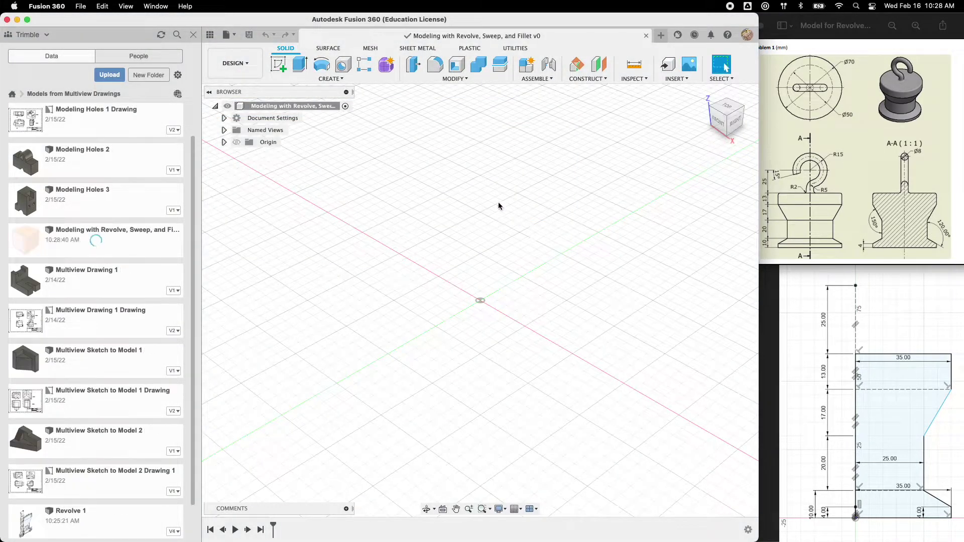
# Show the origin geometry and start a sketch on the vertical YZ plane.
pyautogui.click(237, 143)
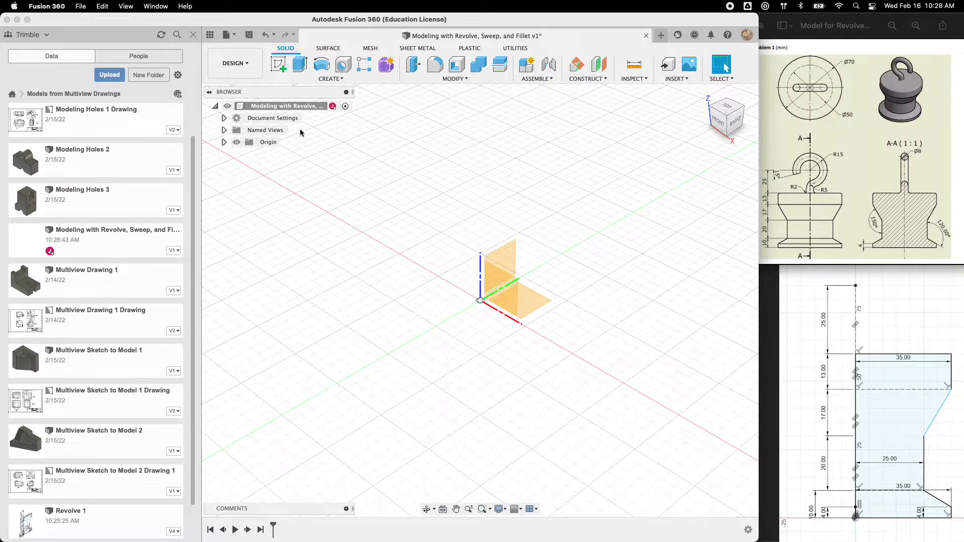
pyautogui.click(278, 64)
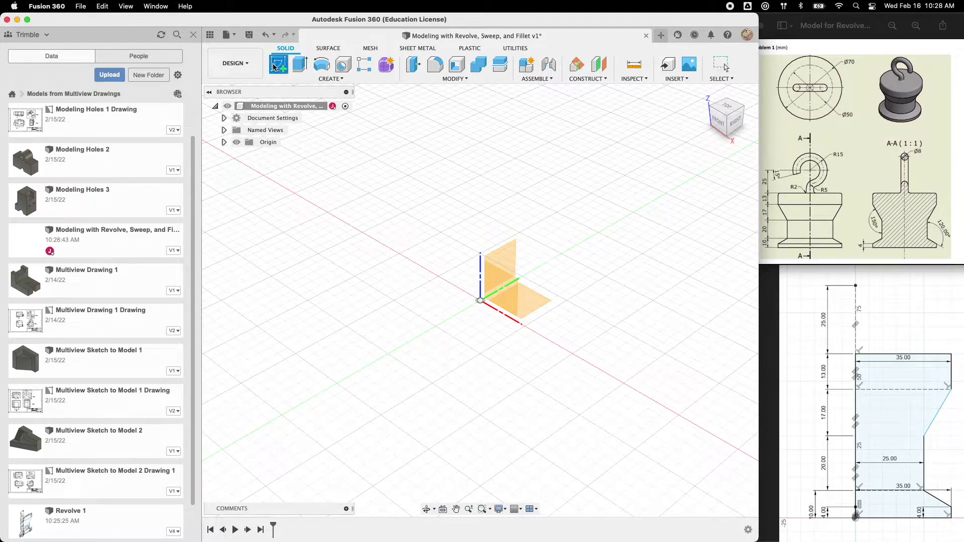
pyautogui.click(510, 256)
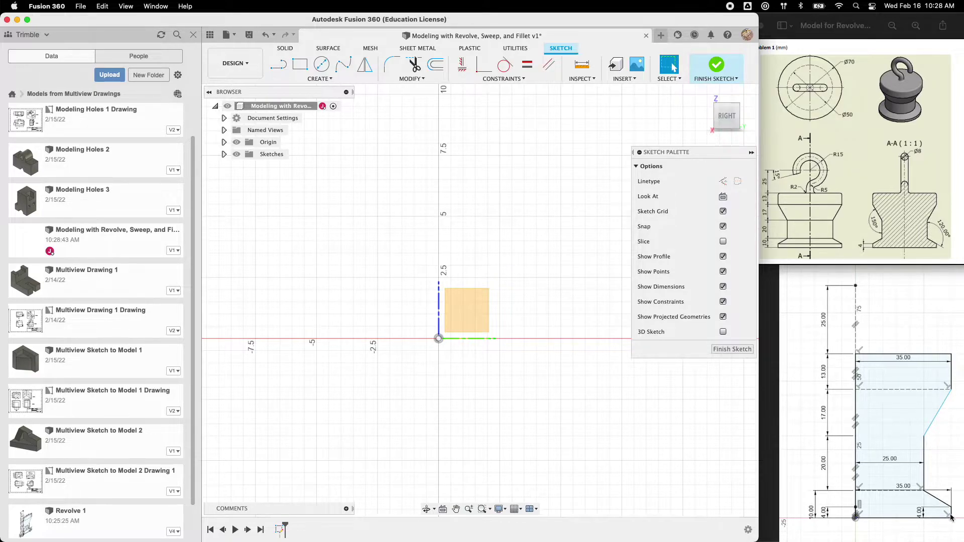
pyautogui.moveTo(501, 236); pyautogui.dragTo(428, 256, button='middle')
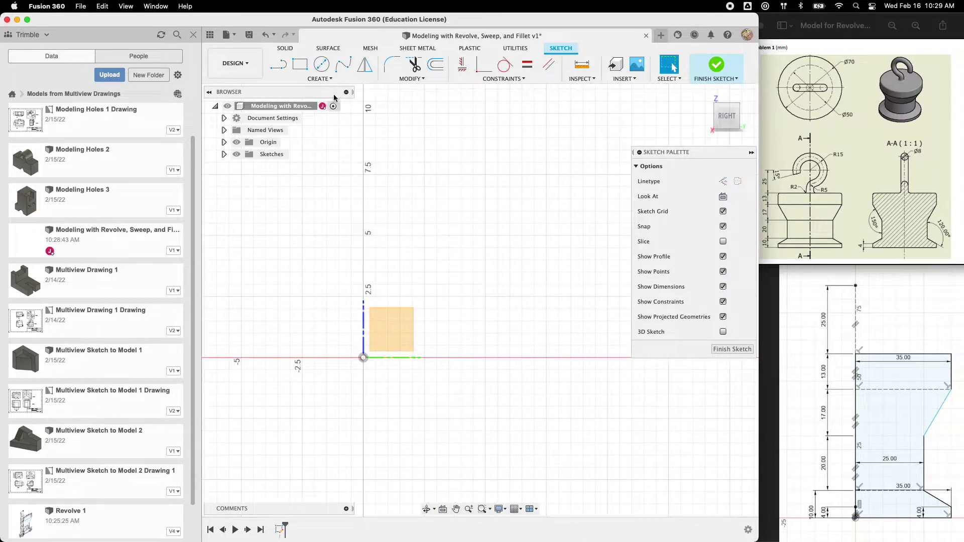
pyautogui.click(279, 65)
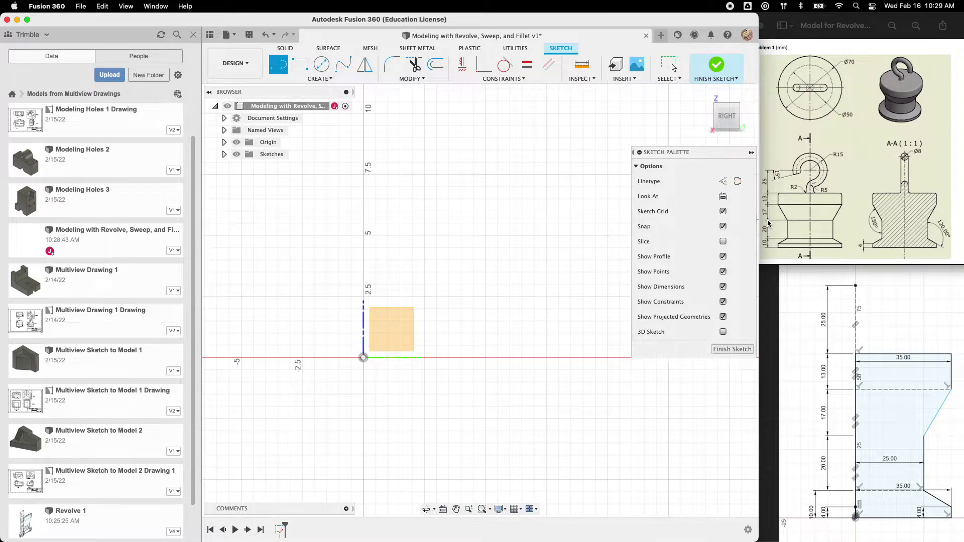
pyautogui.click(363, 358)
pyautogui.write('10')
pyautogui.press('Tab')
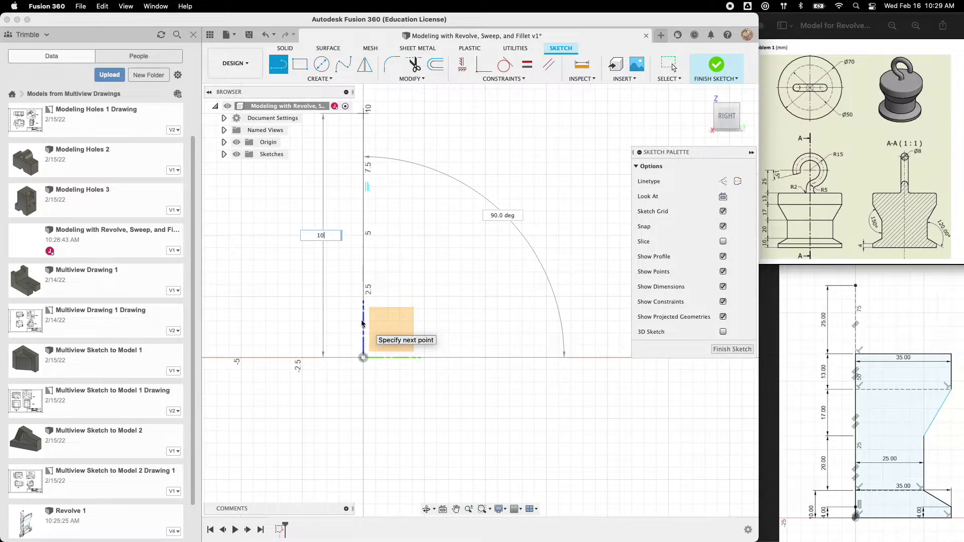
pyautogui.press('Escape')
pyautogui.press('Escape')
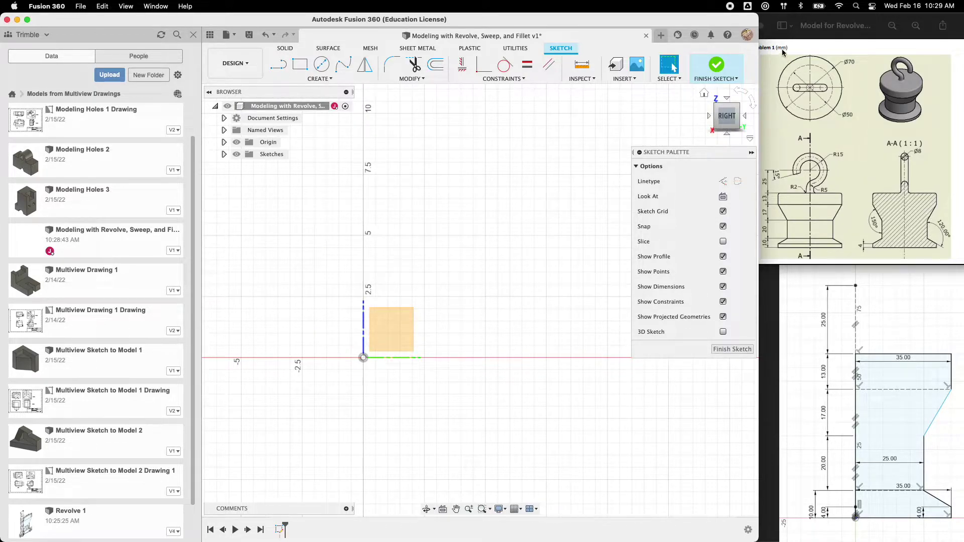
# Change the document's active units to Millimeter.
pyautogui.click(224, 118)
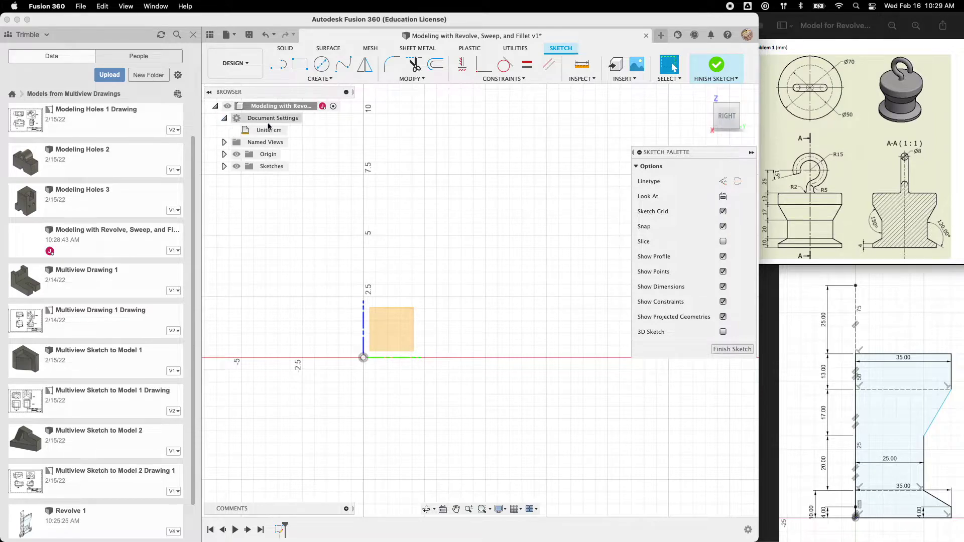
pyautogui.click(292, 130)
pyautogui.click(608, 166)
pyautogui.click(584, 193)
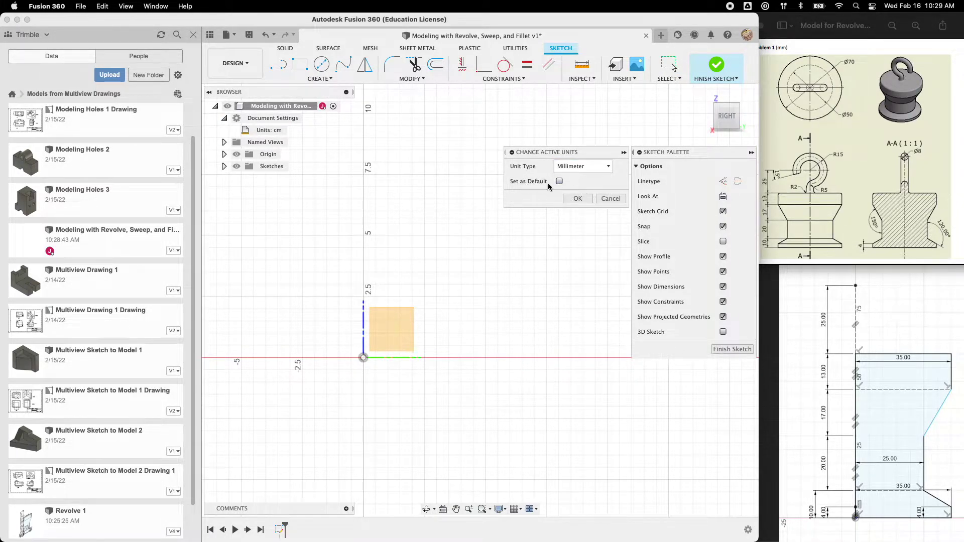
pyautogui.click(578, 199)
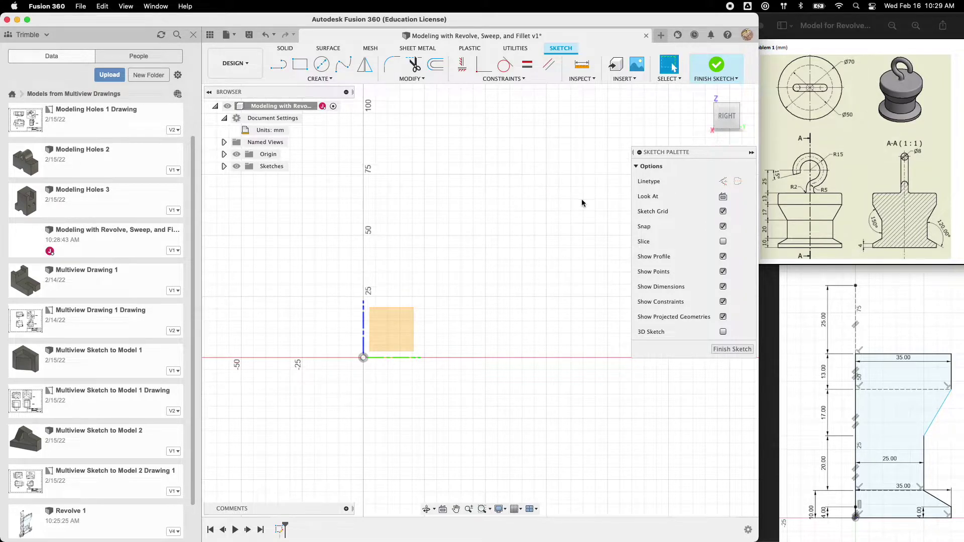
# Draw a 10 mm vertical line straight up from the sketch origin.
pyautogui.click(279, 64)
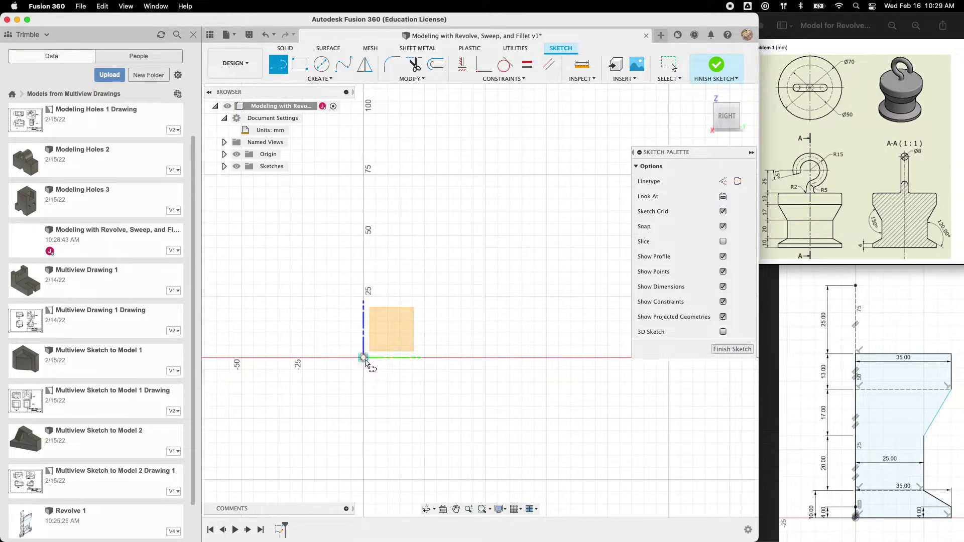
pyautogui.click(364, 358)
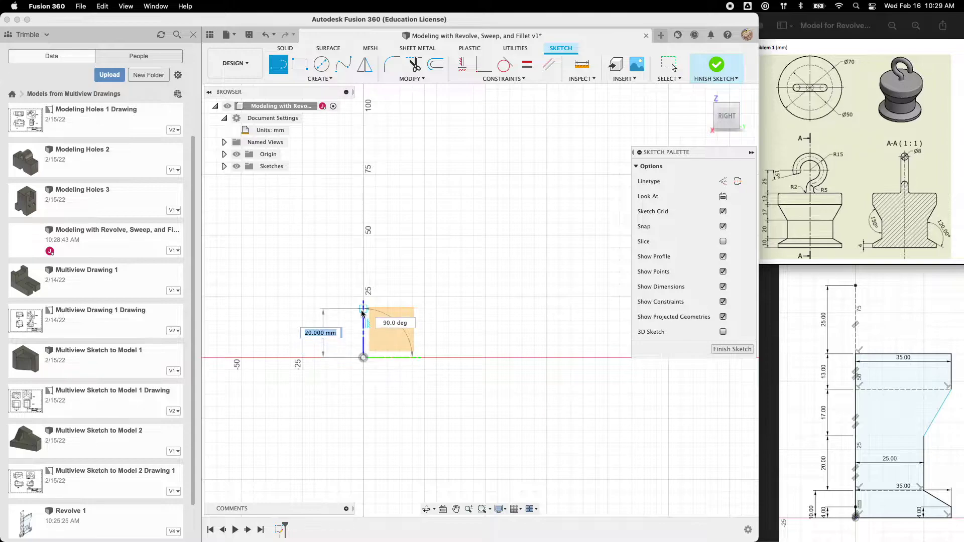
pyautogui.write('10')
pyautogui.press('Tab')
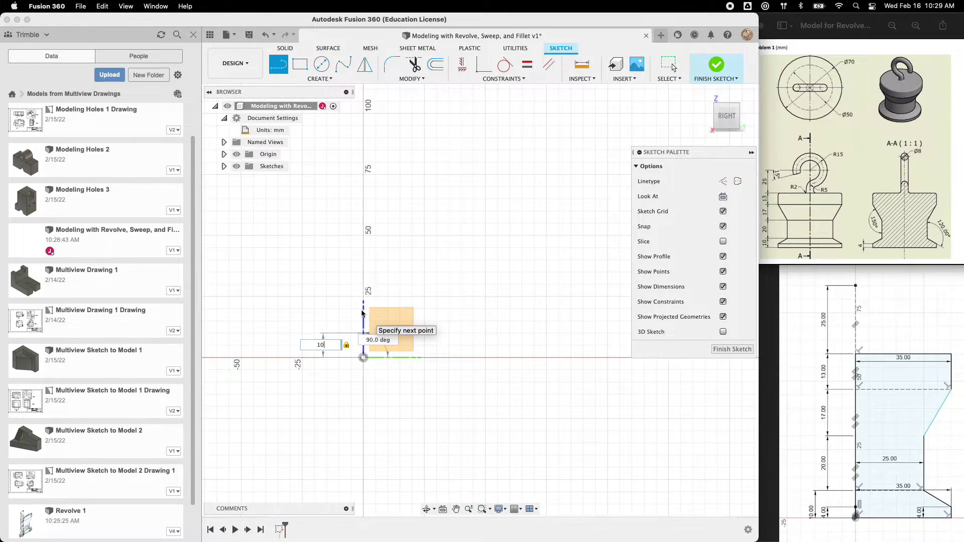
pyautogui.press('Return')
pyautogui.press('Escape')
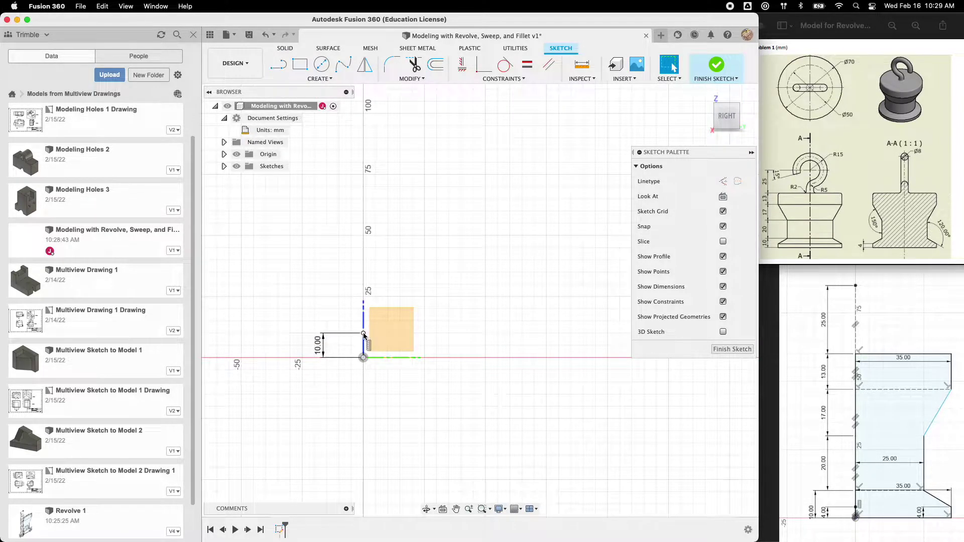
# Extend the vertical axis with a 20 mm line from the upper end of the 10 mm line.
pyautogui.click(278, 64)
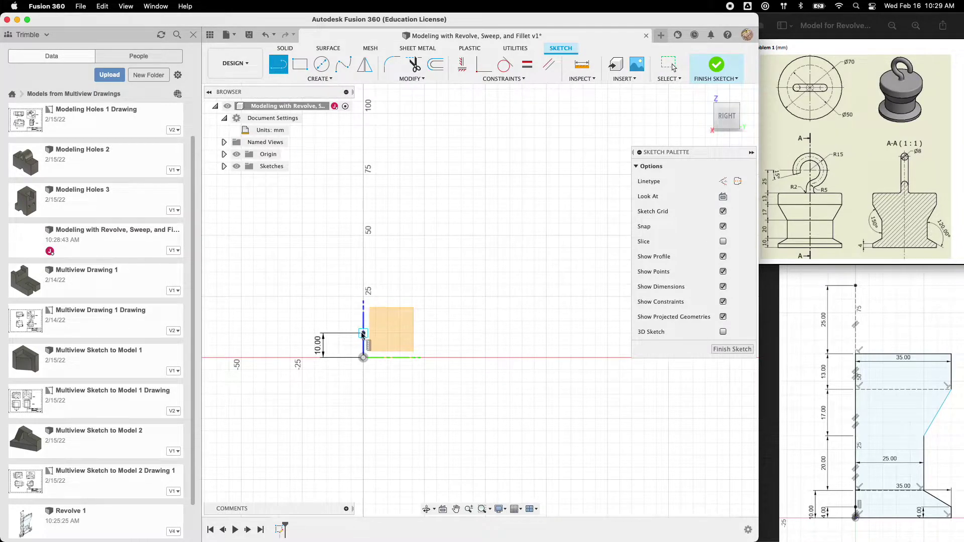
pyautogui.click(364, 333)
pyautogui.write('20')
pyautogui.press('Return')
pyautogui.press('Escape')
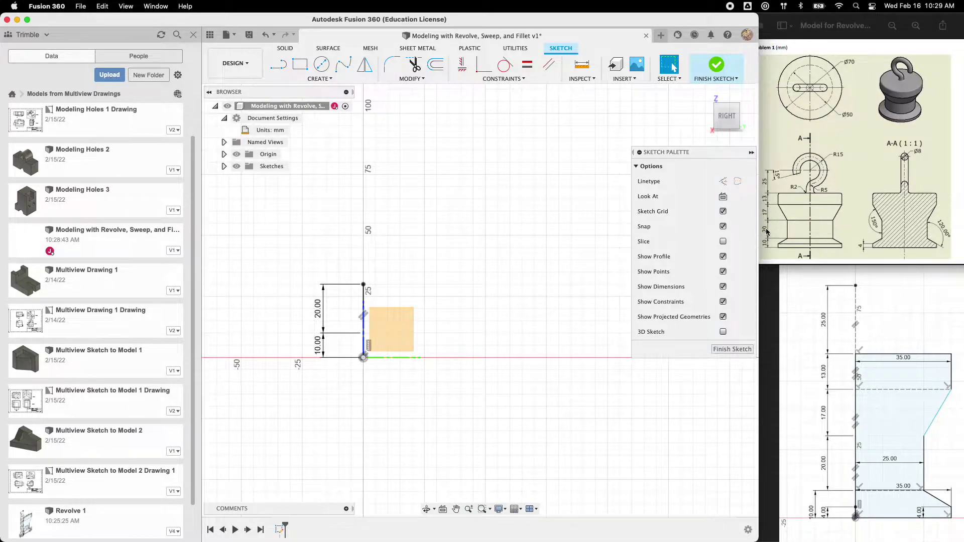
# Add a 17 mm vertical line continuing upward from the end of the 20 mm line.
pyautogui.click(279, 65)
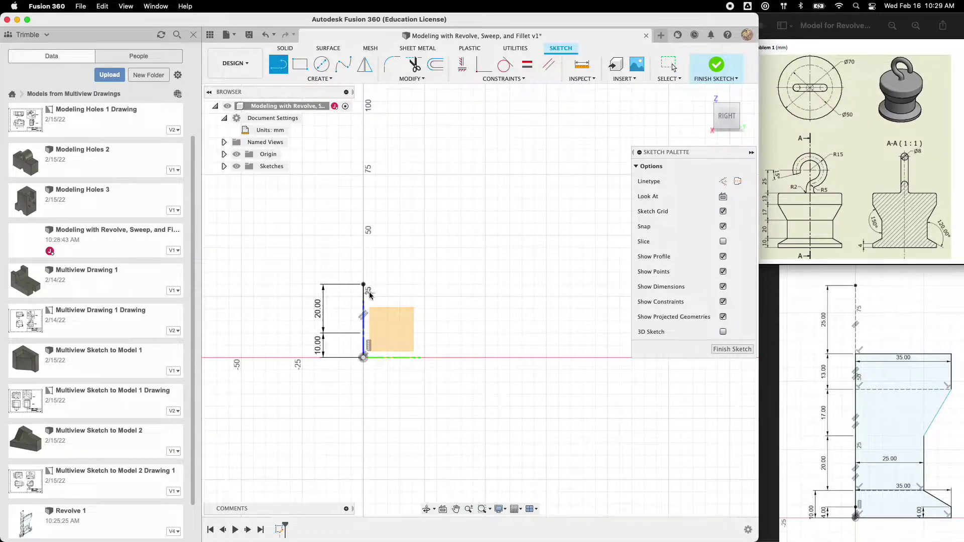
pyautogui.click(363, 285)
pyautogui.write('17')
pyautogui.press('Return')
pyautogui.press('Escape')
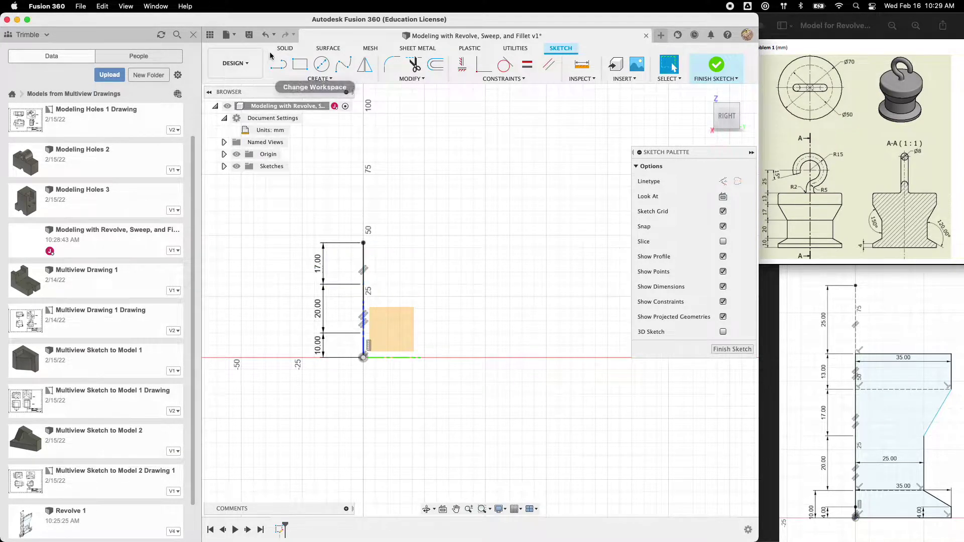
# Add a 13 mm vertical line continuing upward from the end of the 17 mm line.
pyautogui.click(280, 66)
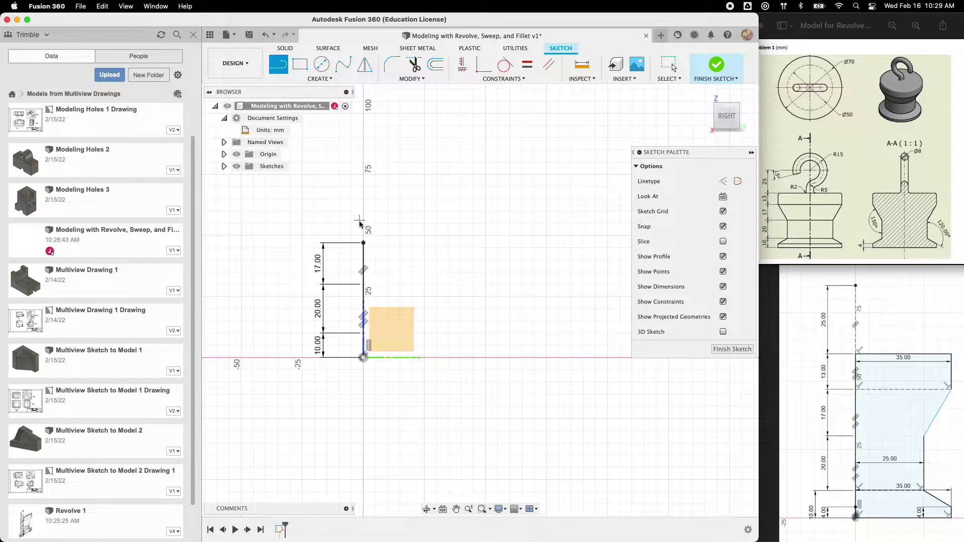
pyautogui.click(363, 243)
pyautogui.write('13')
pyautogui.press('Tab')
pyautogui.press('Return')
pyautogui.press('Escape')
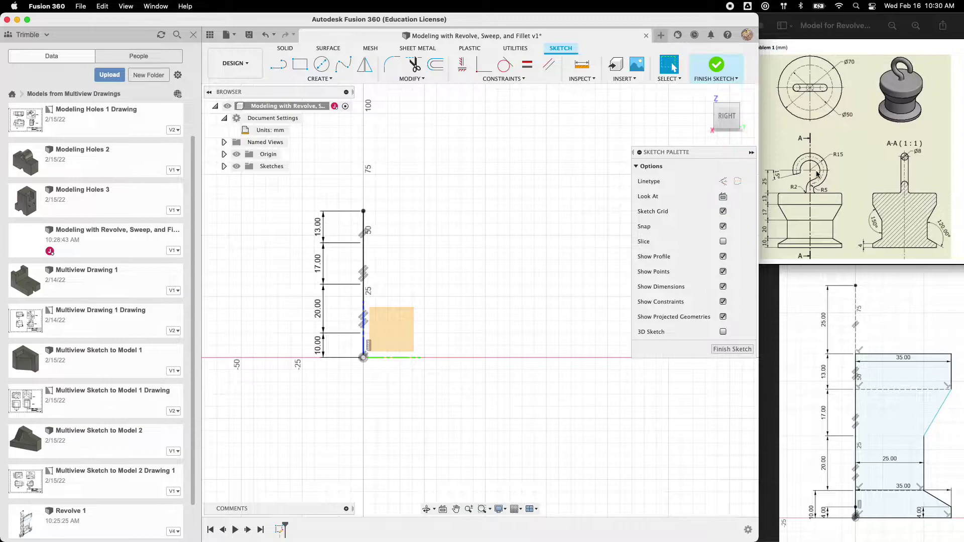
# Draw a 25 mm vertical construction line upward from the end of the 13 mm line.
pyautogui.click(279, 65)
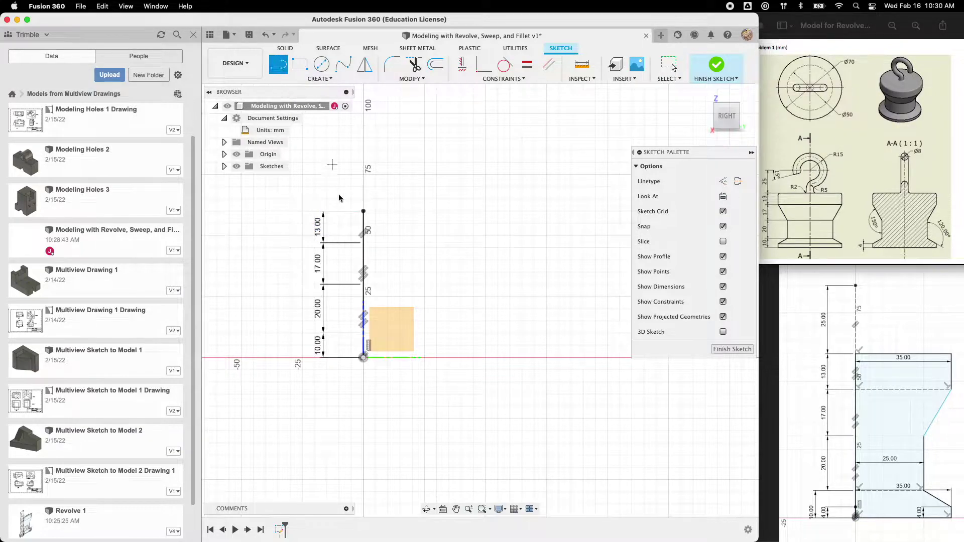
pyautogui.click(751, 152)
pyautogui.click(751, 152)
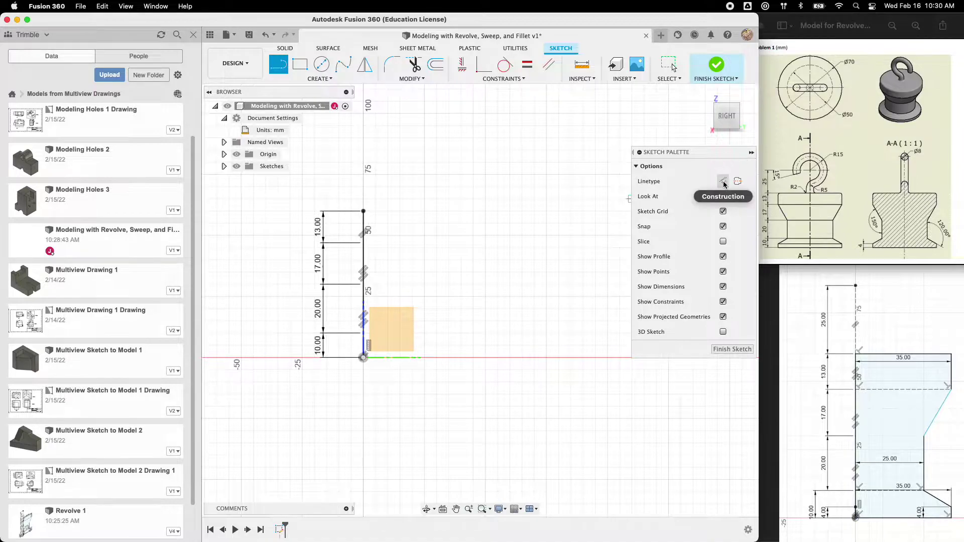
pyautogui.click(723, 182)
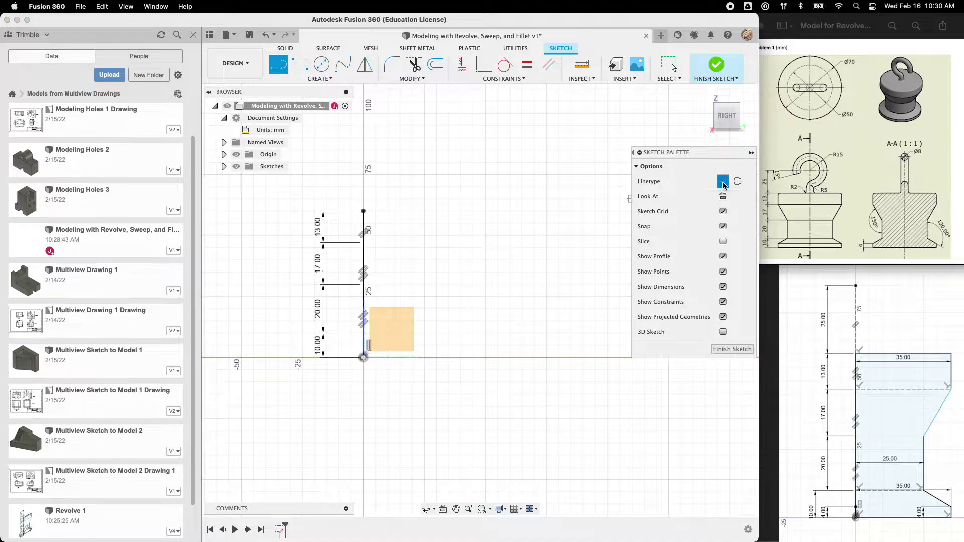
pyautogui.click(364, 212)
pyautogui.write('25')
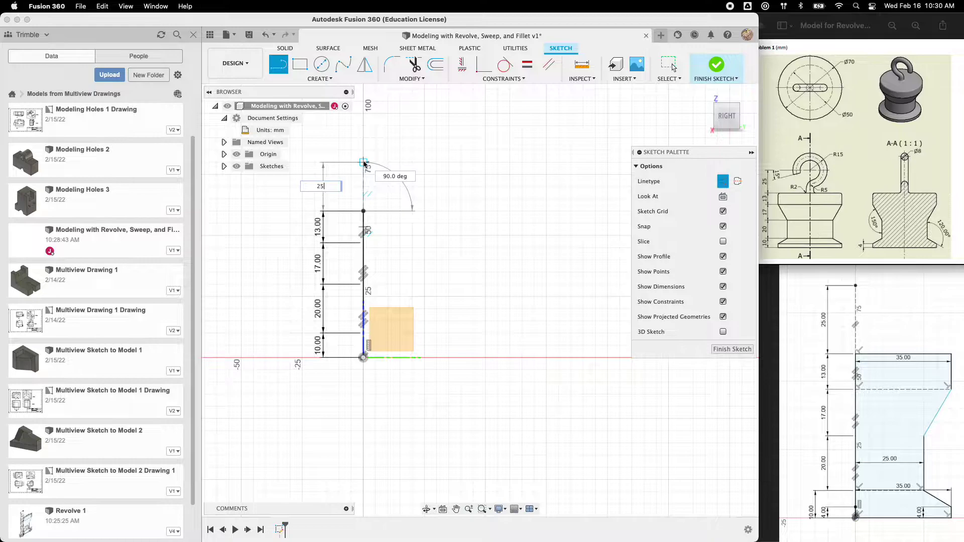
pyautogui.press('Return')
pyautogui.press('Escape')
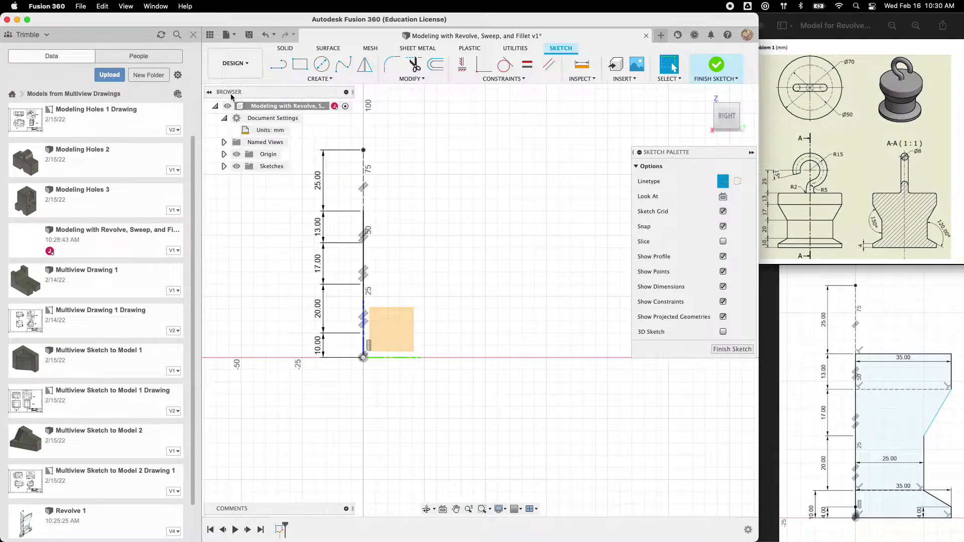
# Hide the data panel and draw a 4 mm vertical construction line up from the sketch origin.
pyautogui.click(210, 35)
pyautogui.moveTo(303, 225); pyautogui.dragTo(383, 253, button='middle')
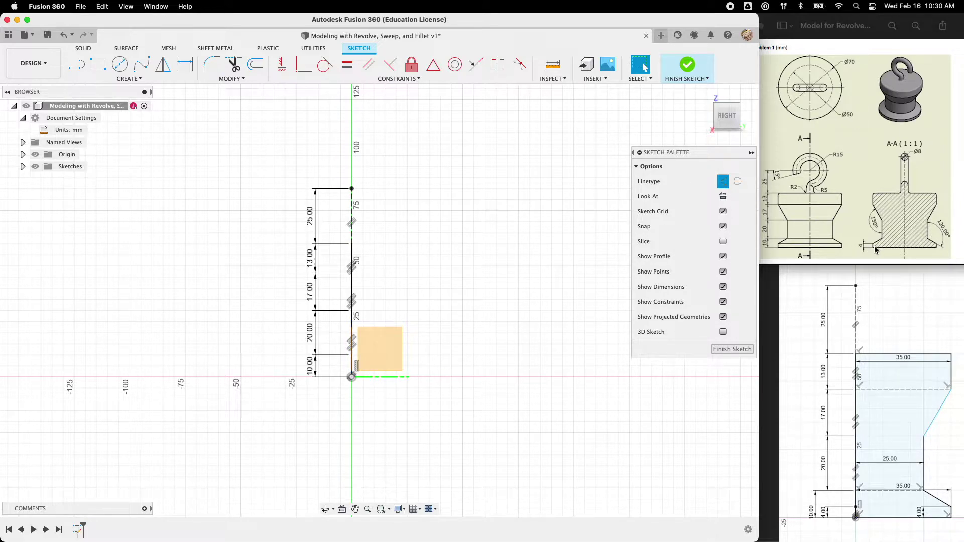
pyautogui.click(76, 64)
pyautogui.click(352, 377)
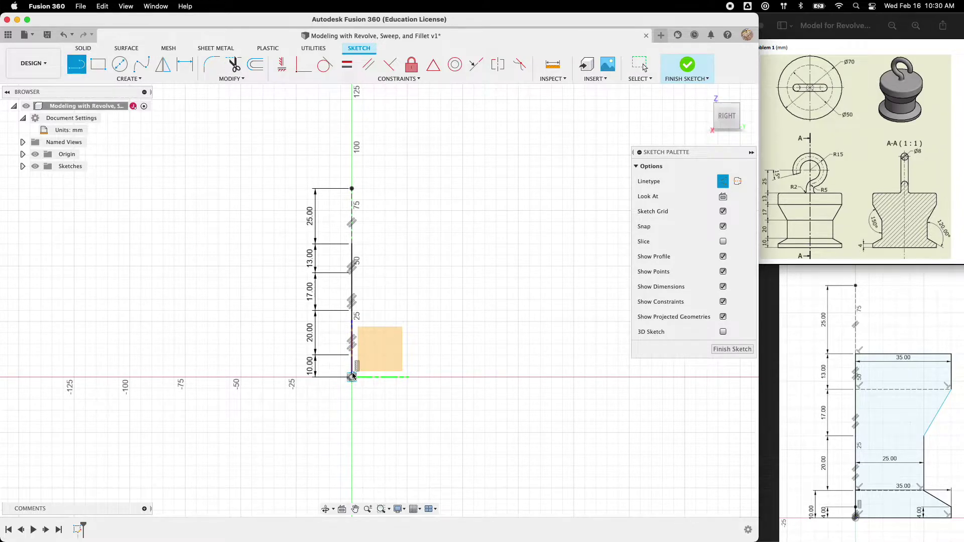
pyautogui.write('4')
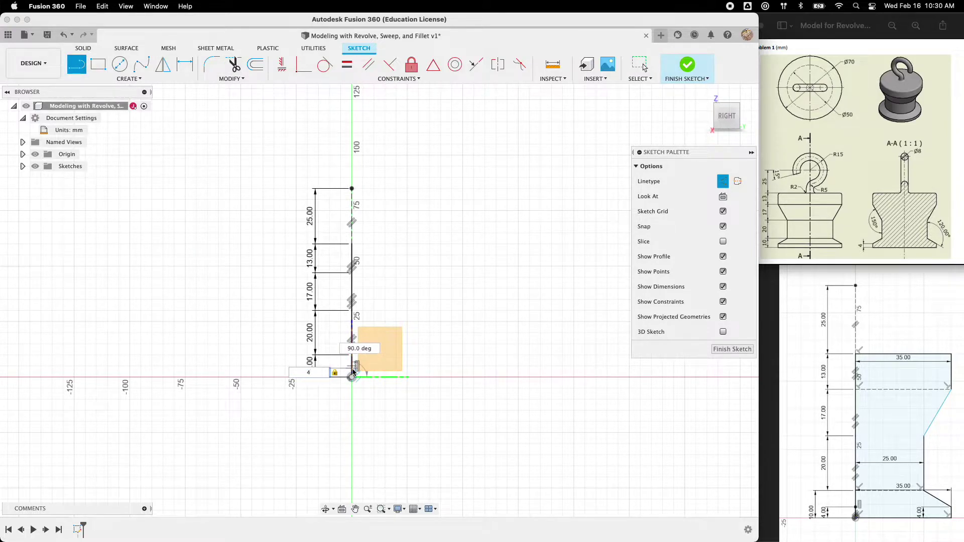
pyautogui.press('Return')
pyautogui.press('Escape')
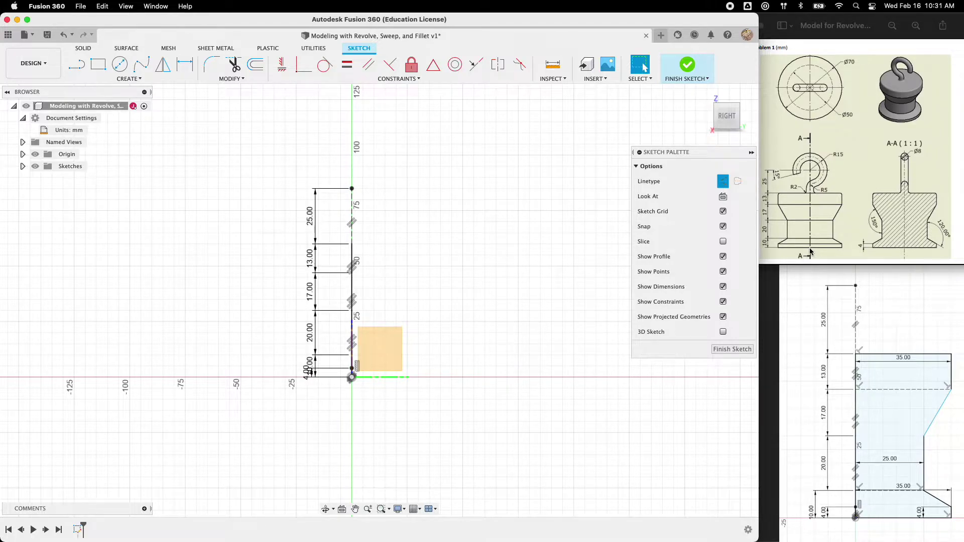
# Draw a 35 mm horizontal solid line from the sketch origin as the base of the half-profile.
pyautogui.click(84, 69)
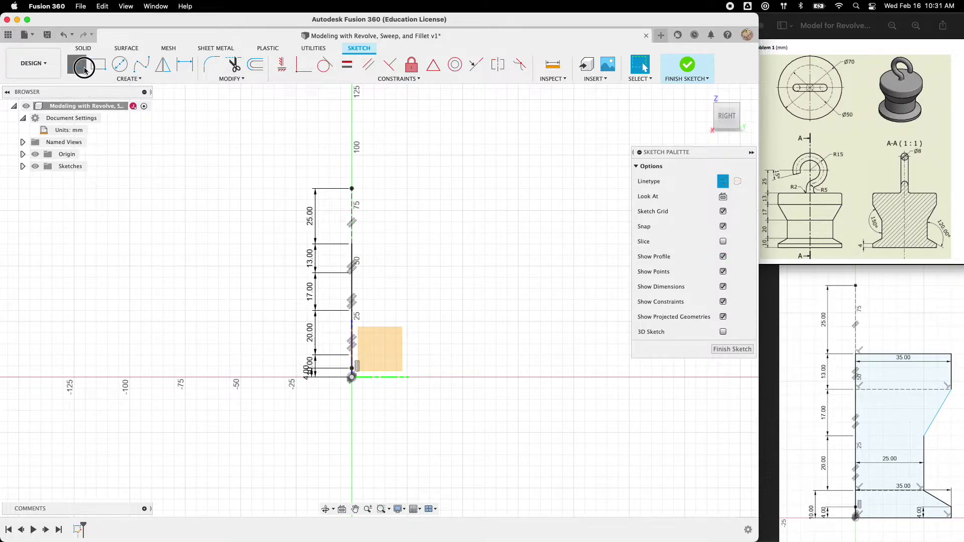
pyautogui.click(722, 181)
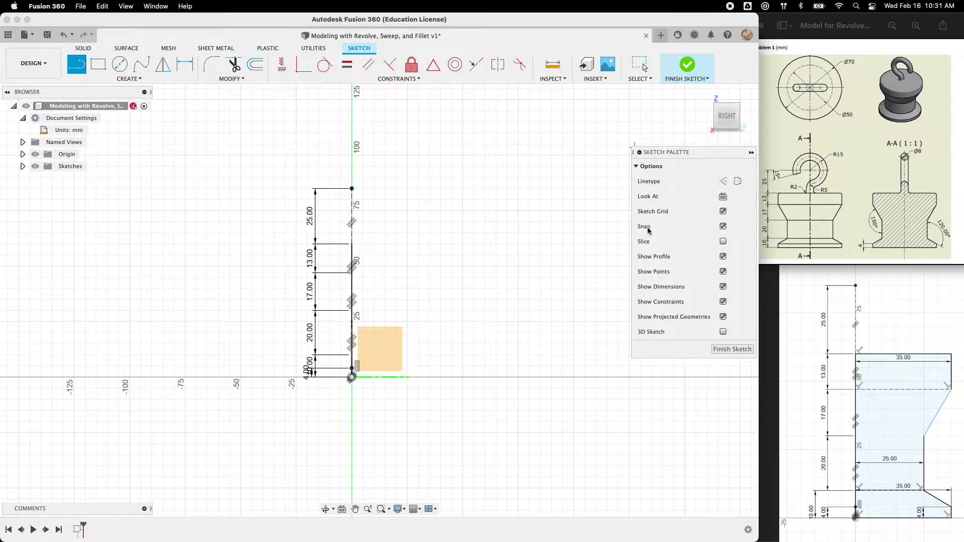
pyautogui.click(351, 377)
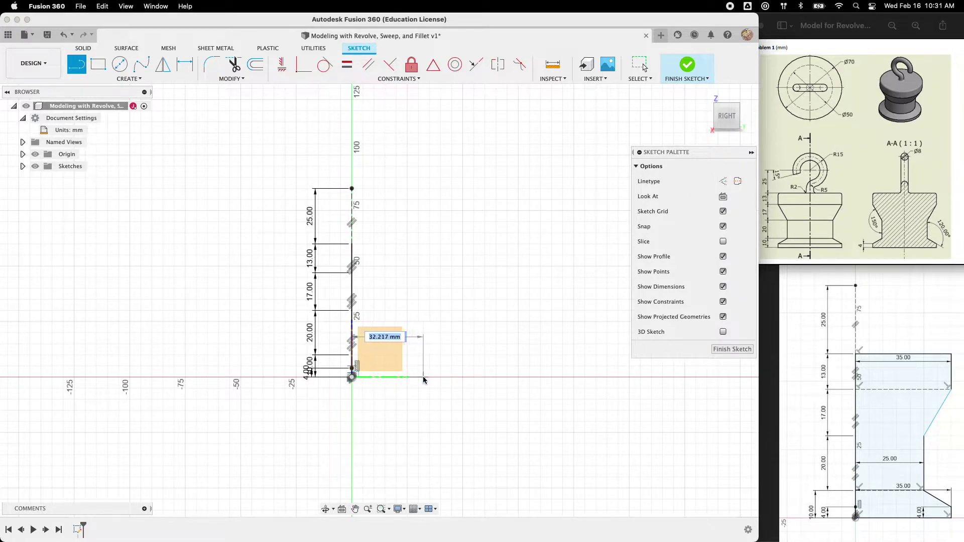
pyautogui.write('35')
pyautogui.press('Return')
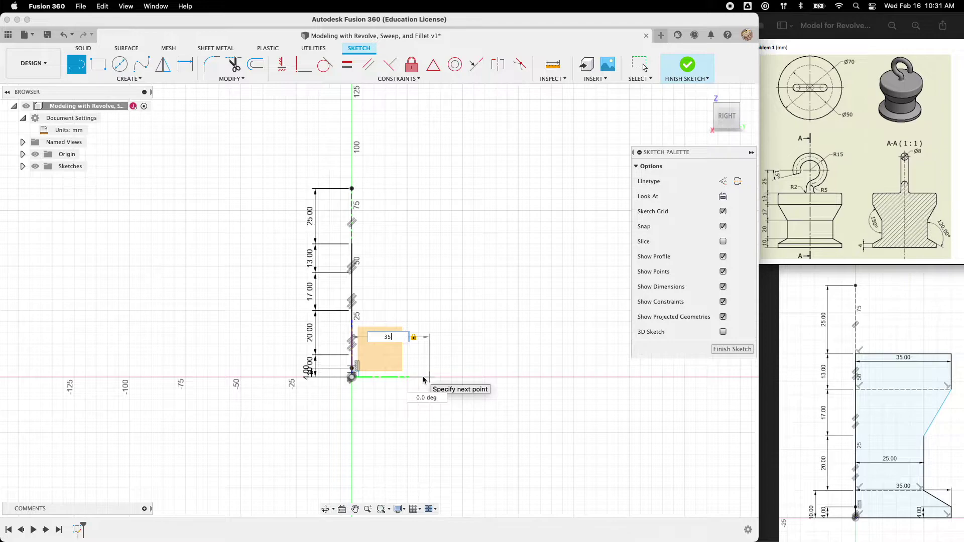
pyautogui.press('Escape')
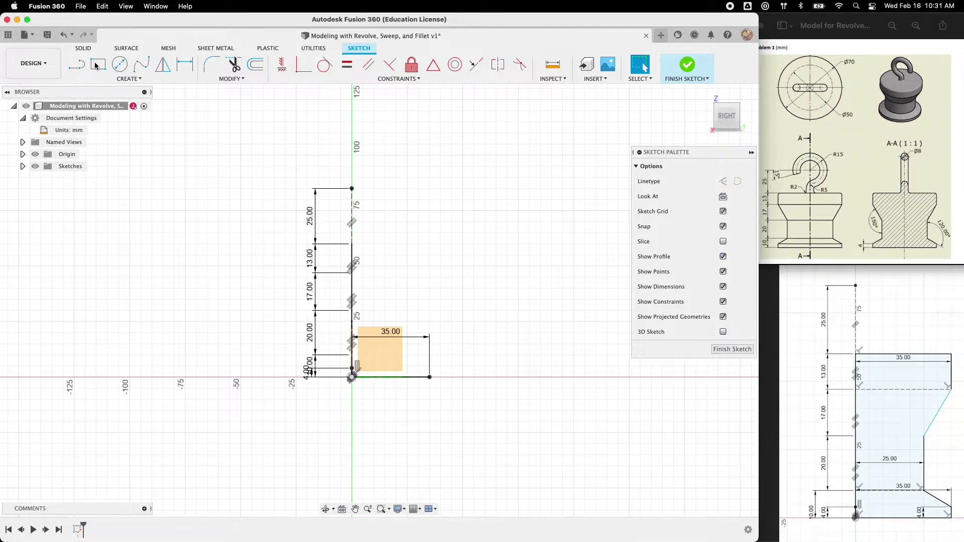
# Add a 4 mm vertical line upward from the outer end of the 35 mm base line.
pyautogui.click(76, 64)
pyautogui.click(430, 377)
pyautogui.write('4')
pyautogui.press('Return')
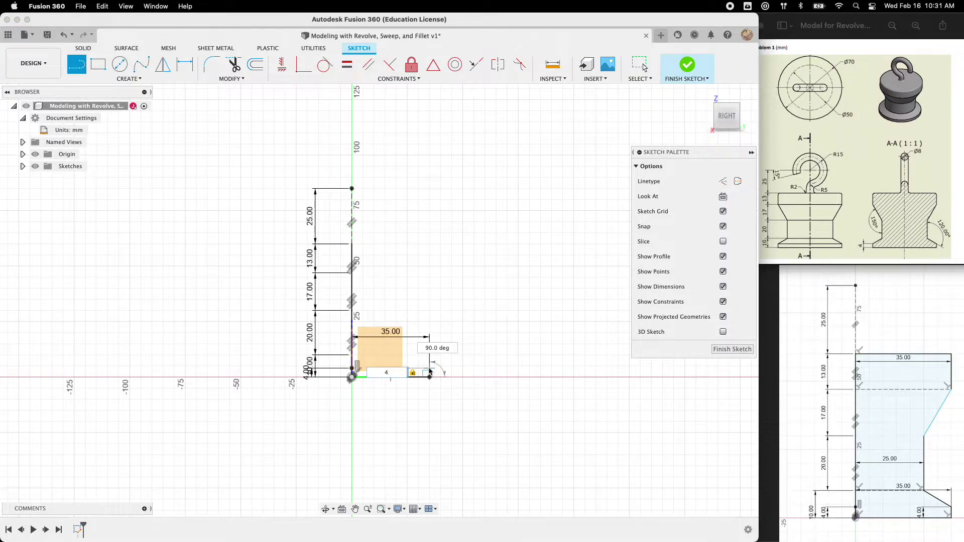
pyautogui.press('Escape')
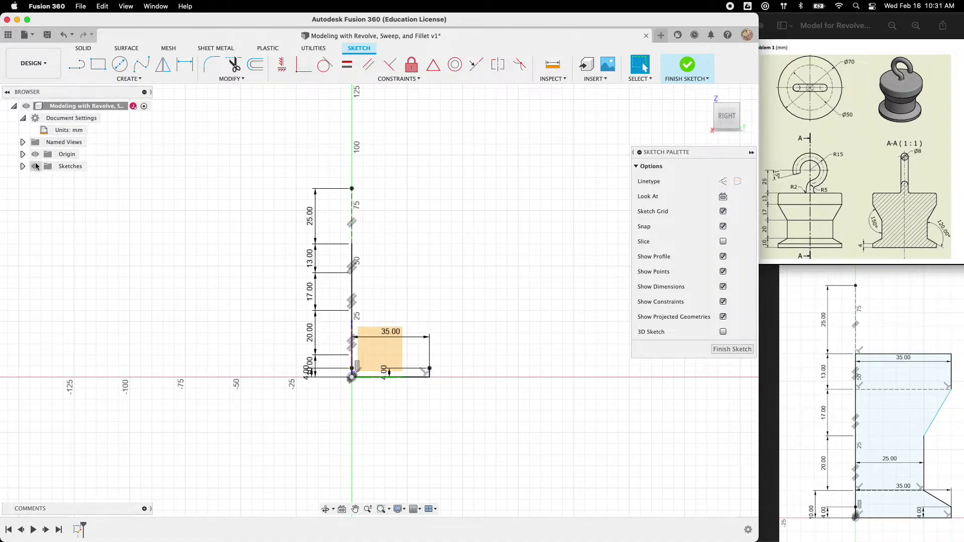
# Hide the origin and draw a 25 mm horizontal construction line outward from the upper end of the 10 mm axis segment.
pyautogui.scroll(5, 371, 359)
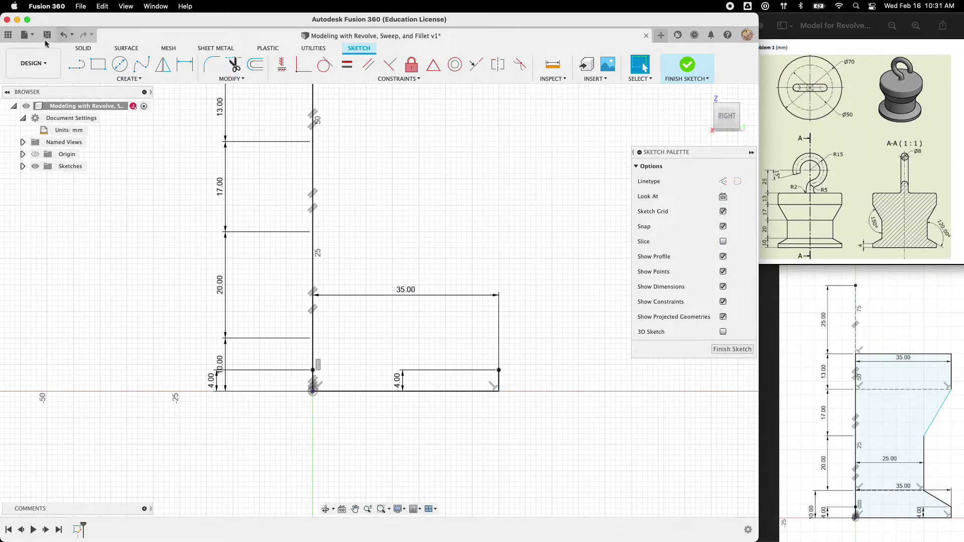
pyautogui.click(76, 63)
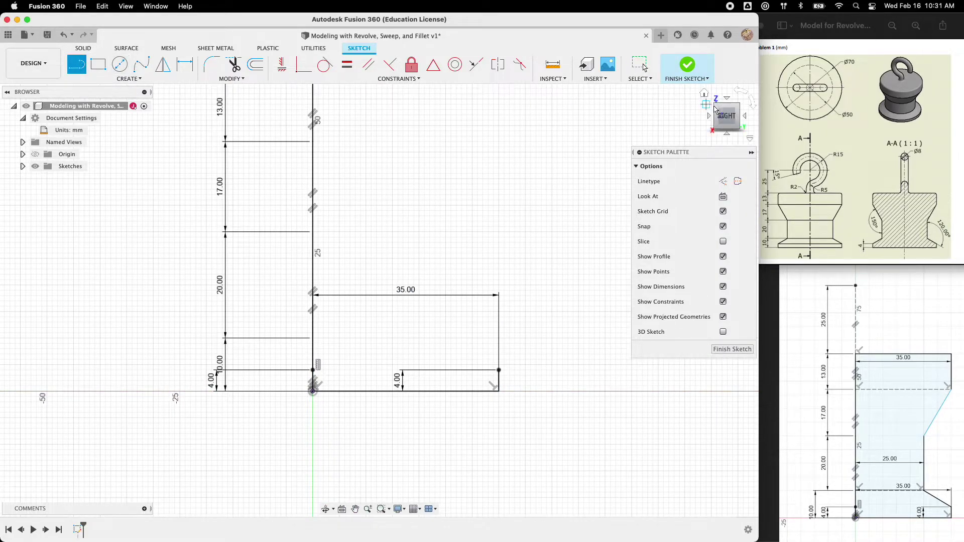
pyautogui.click(724, 183)
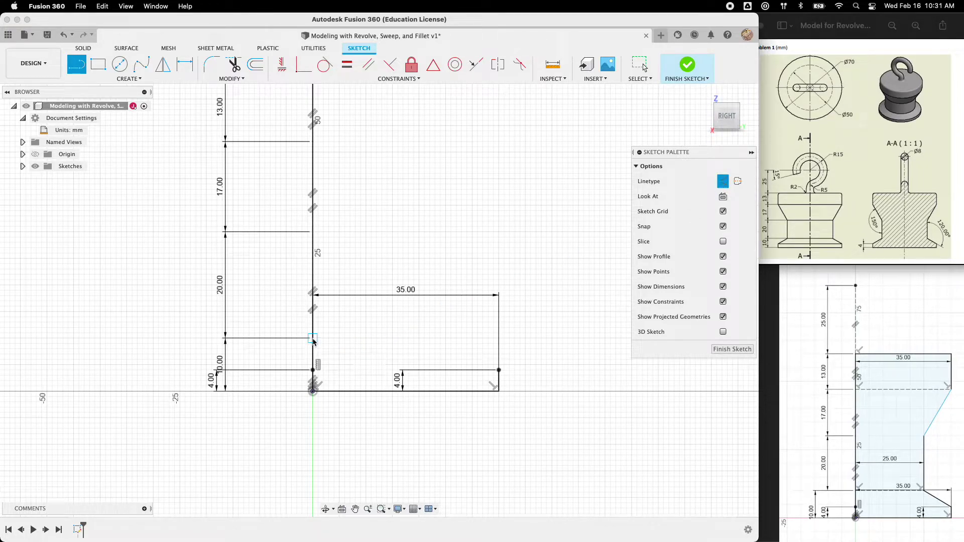
pyautogui.click(314, 340)
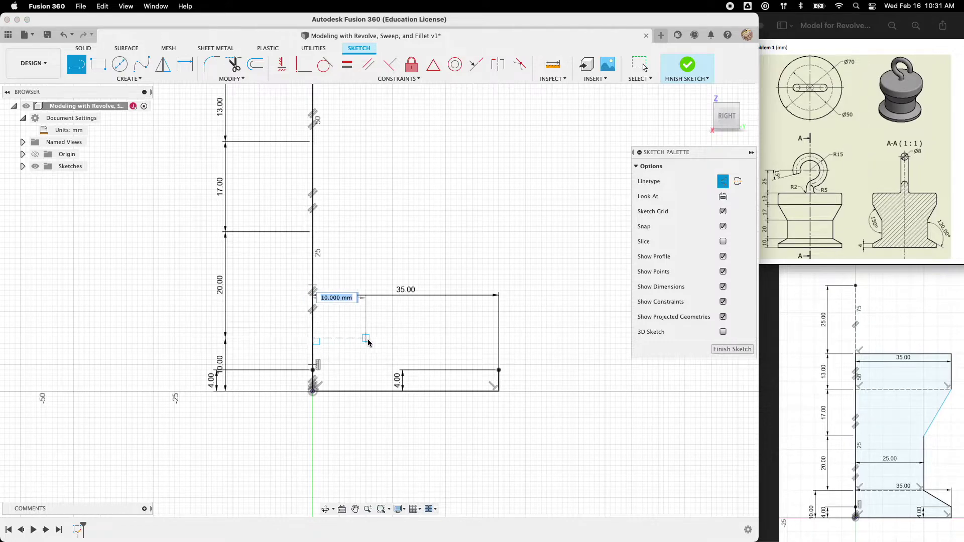
pyautogui.write('25')
pyautogui.press('Tab')
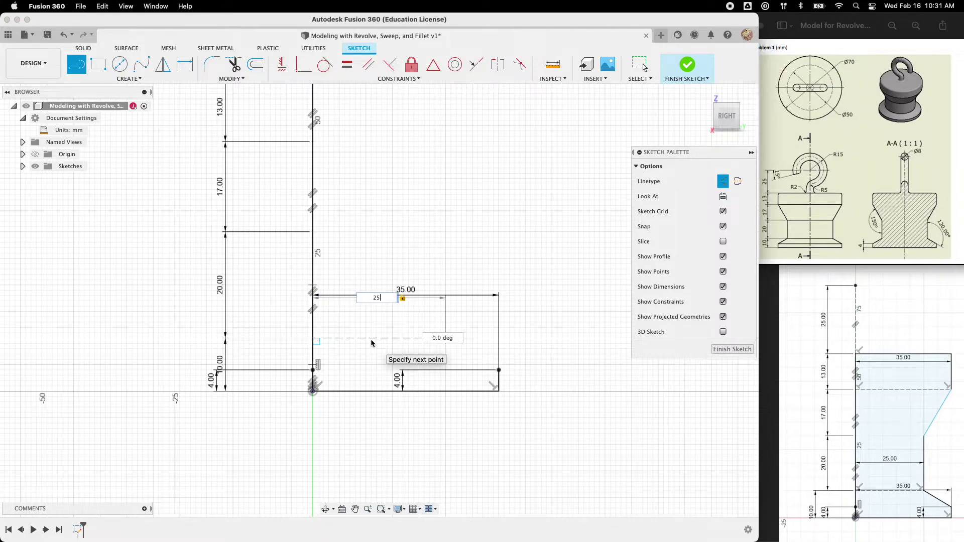
pyautogui.press('Return')
pyautogui.press('Escape')
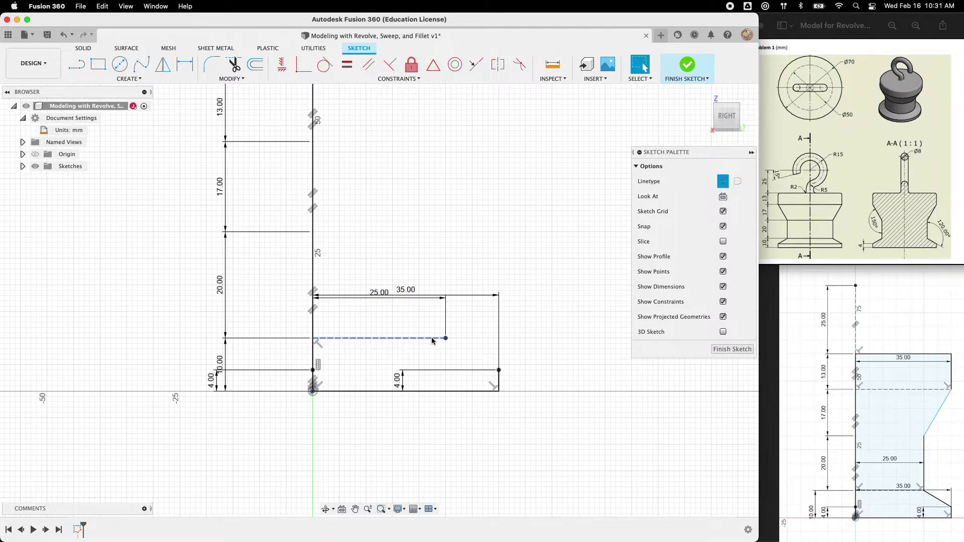
# Connect the outer end of the 25 mm construction line to the upper end of the outer 4 mm line with a solid line.
pyautogui.click(76, 64)
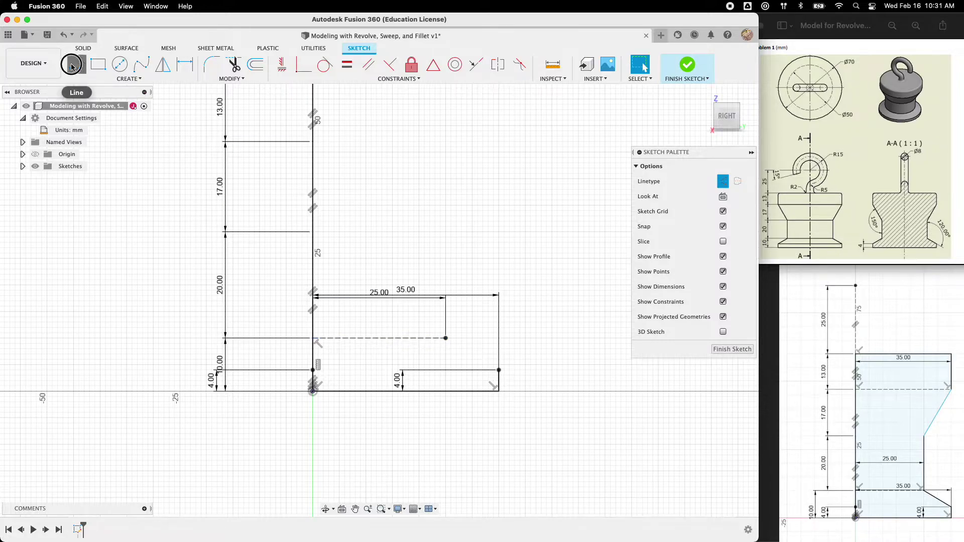
pyautogui.click(722, 182)
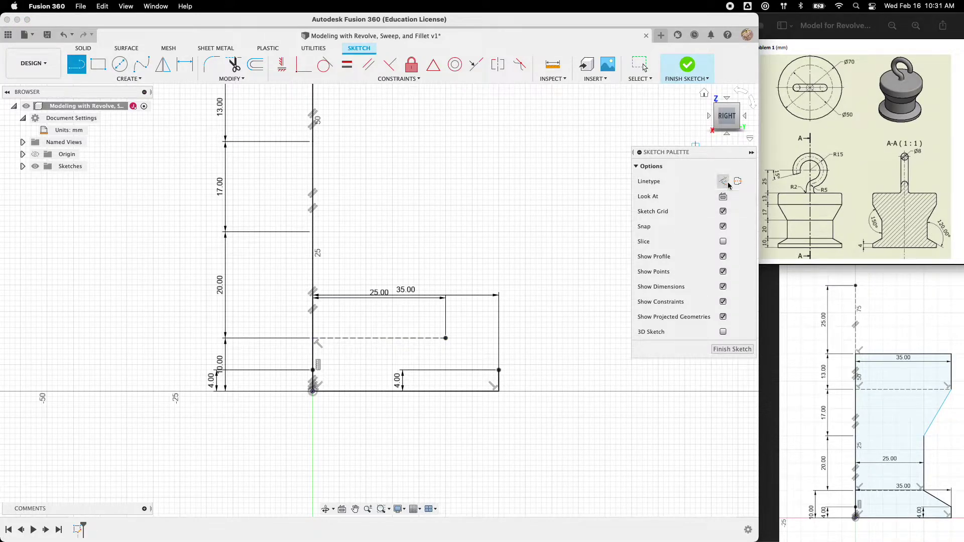
pyautogui.click(445, 338)
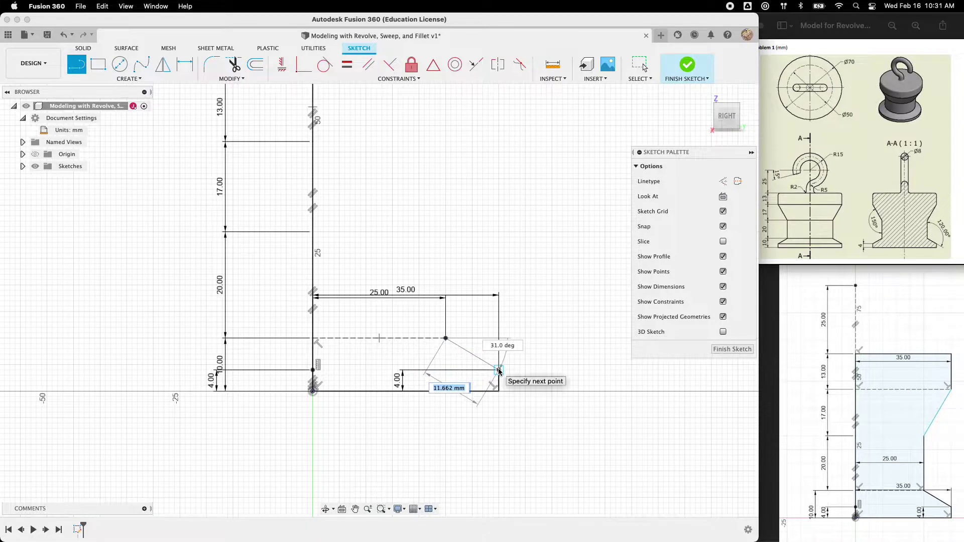
pyautogui.click(499, 370)
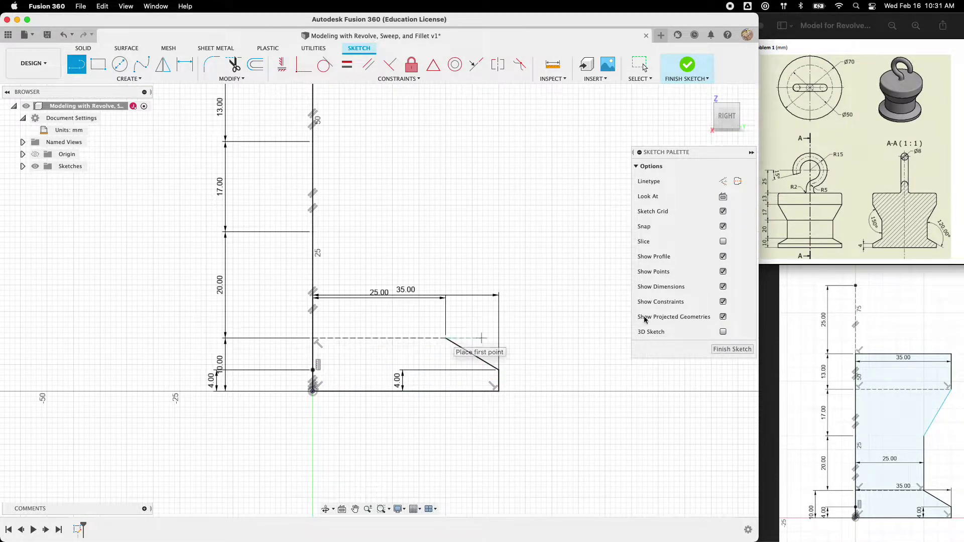
# Draw a 20 mm vertical solid line upward from the outer end of the 25 mm construction line.
pyautogui.click(446, 337)
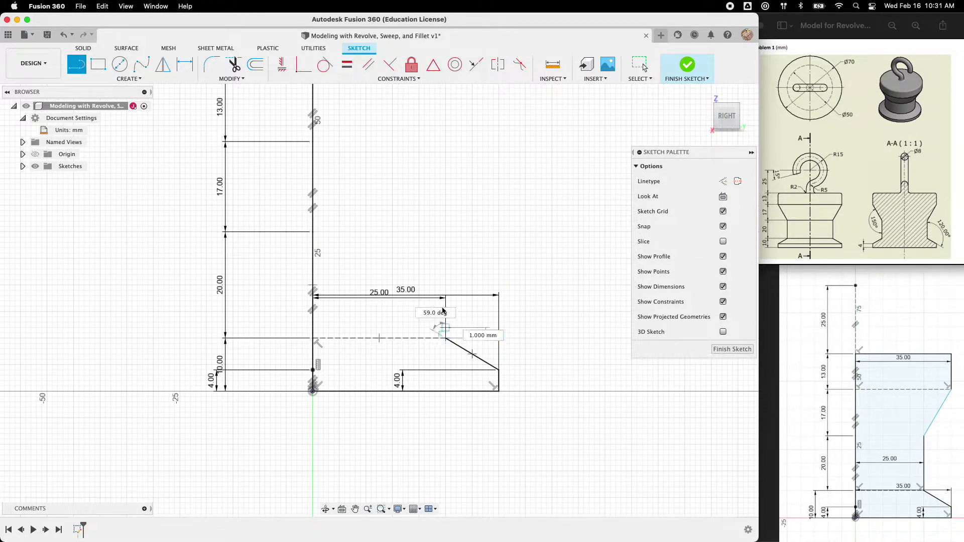
pyautogui.write('20')
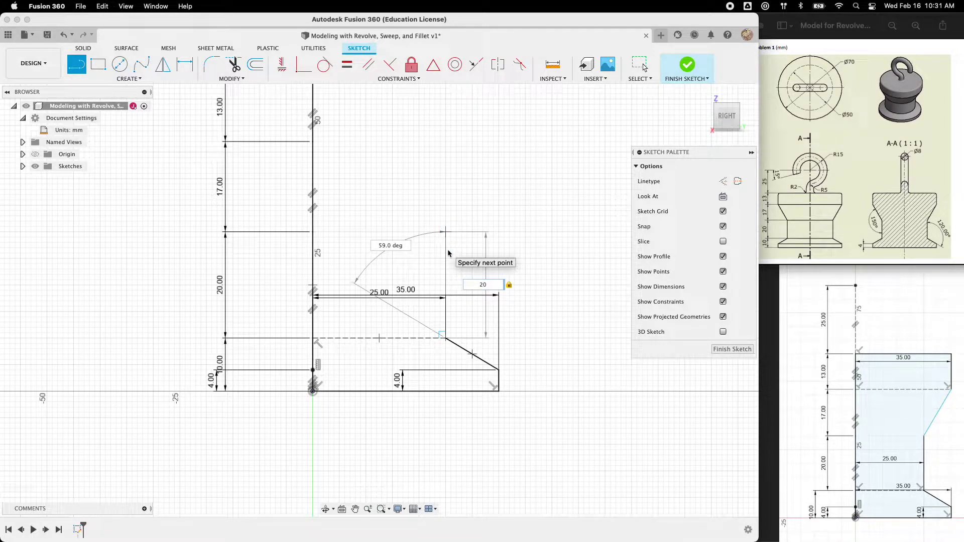
pyautogui.press('Return')
pyautogui.press('Escape')
# Draw a 35 mm horizontal construction line outward from the upper end of the 17 mm axis segment.
pyautogui.moveTo(481, 189); pyautogui.dragTo(445, 217, button='middle')
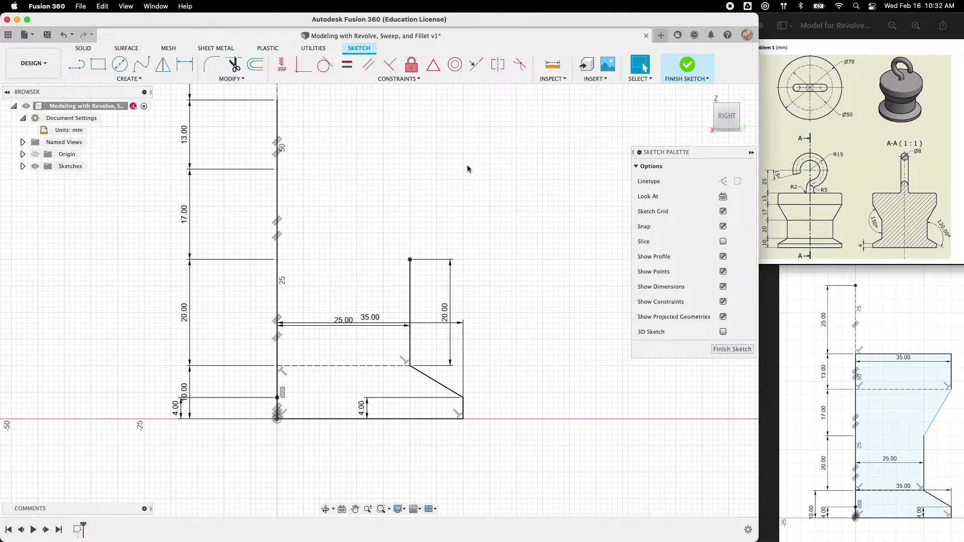
pyautogui.press('l')
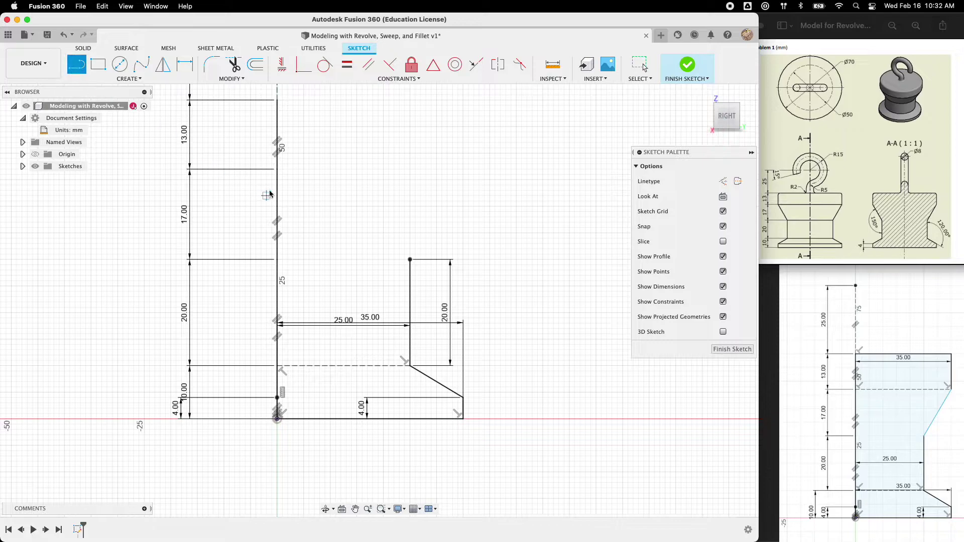
pyautogui.click(723, 183)
pyautogui.click(277, 169)
pyautogui.write('35')
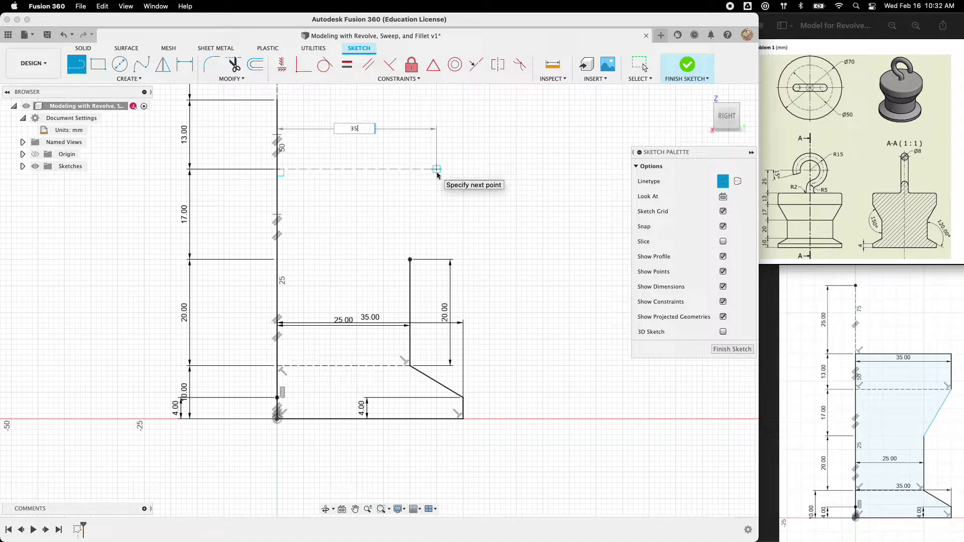
pyautogui.press('Return')
pyautogui.press('Escape')
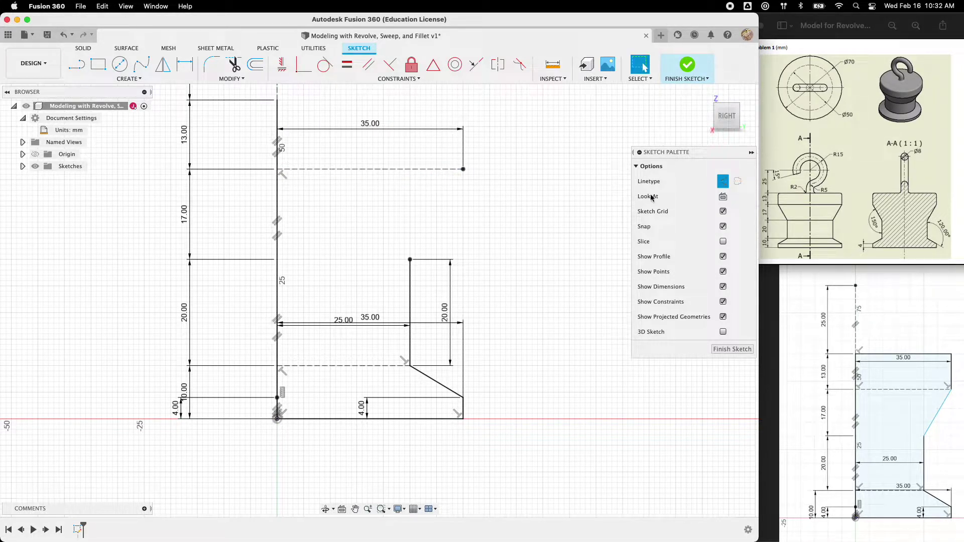
# Connect the upper end of the outer 20 mm line to the outer end of the upper 35 mm construction line with a solid line.
pyautogui.click(723, 181)
pyautogui.click(76, 64)
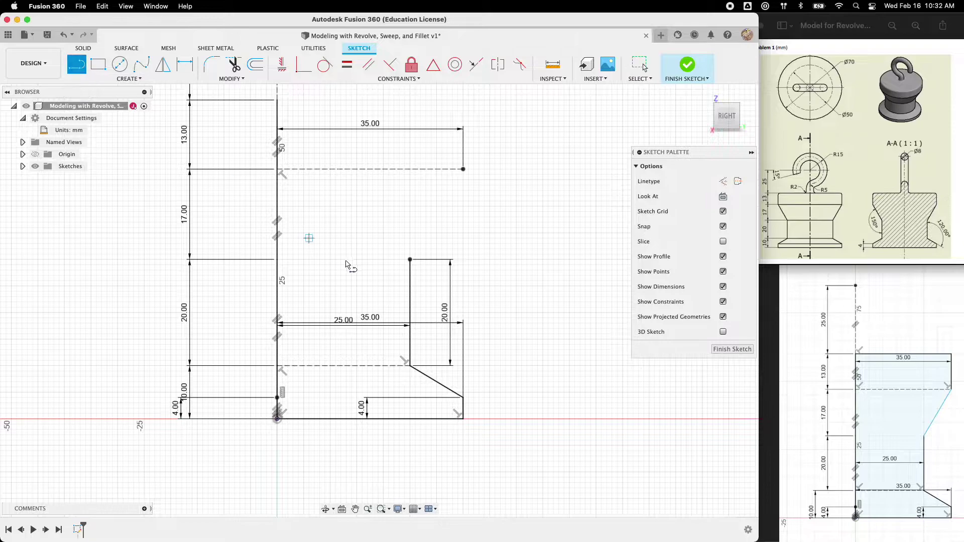
pyautogui.click(409, 259)
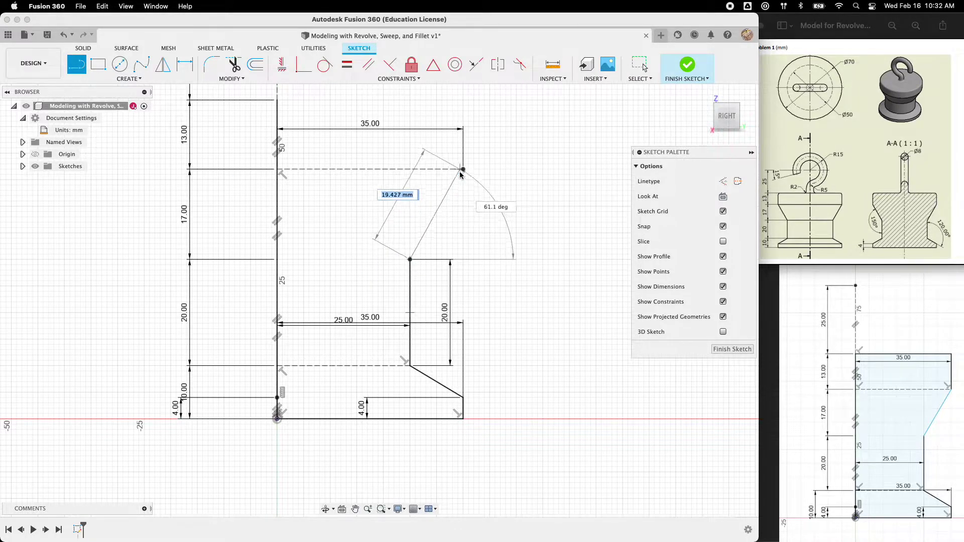
pyautogui.doubleClick(462, 169)
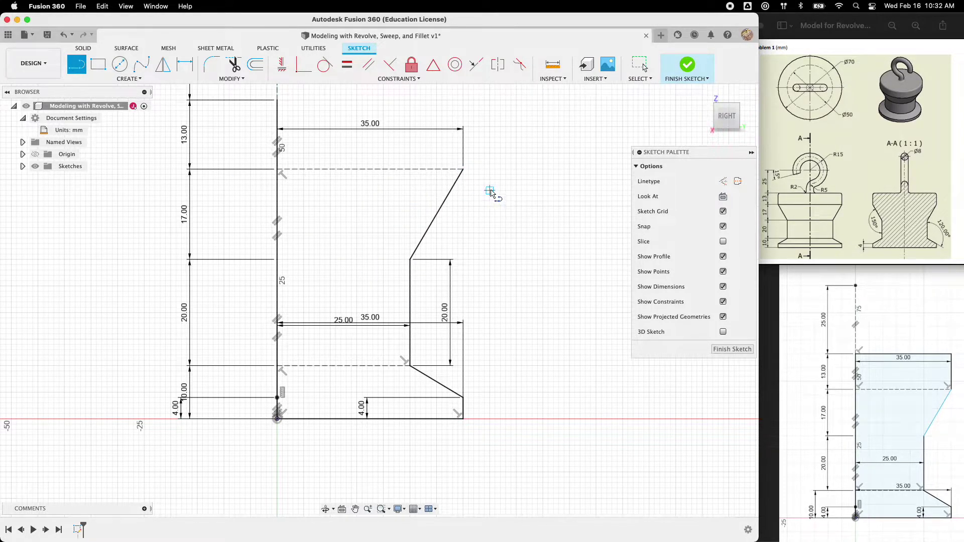
# Close the profile with a 13 mm vertical line and a horizontal top line back to the axis, and finish the sketch.
pyautogui.scroll(5, 491, 192)
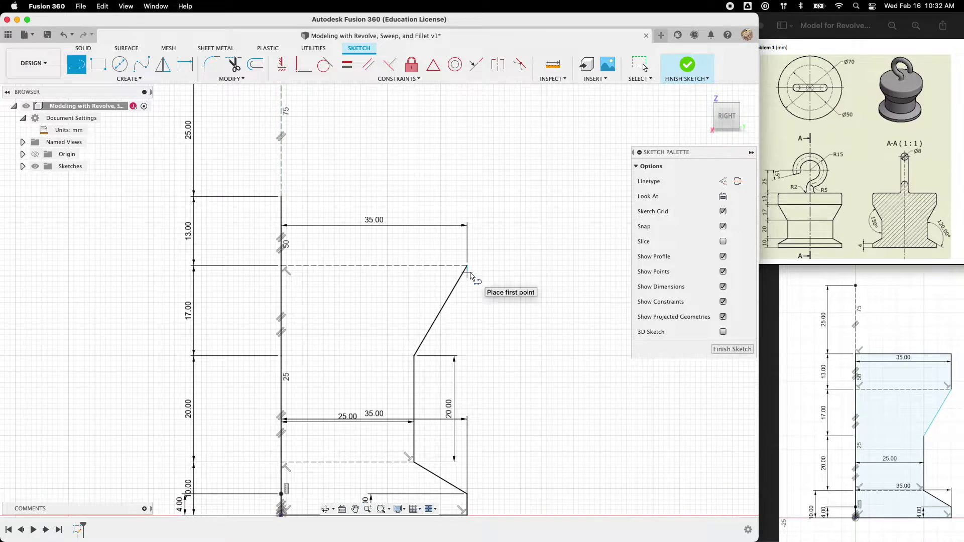
pyautogui.click(467, 266)
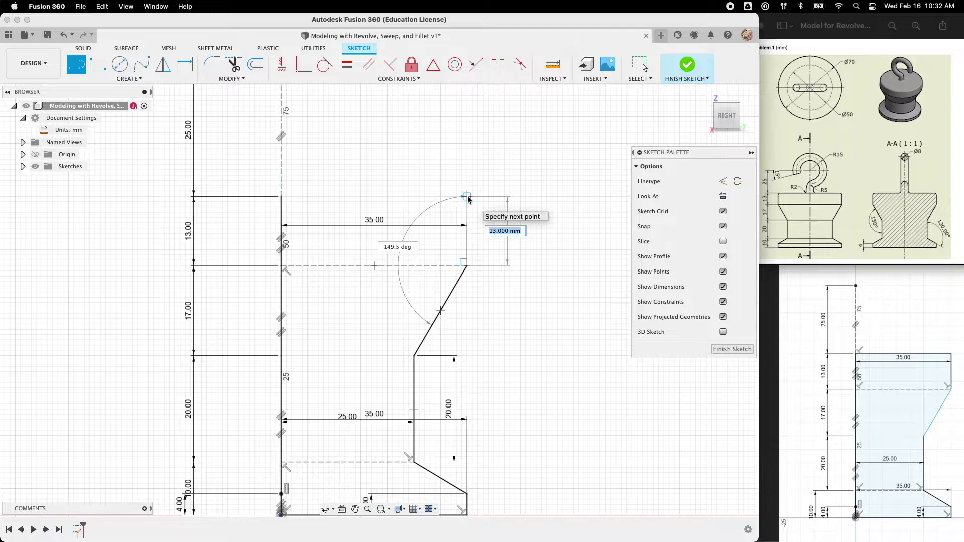
pyautogui.click(467, 197)
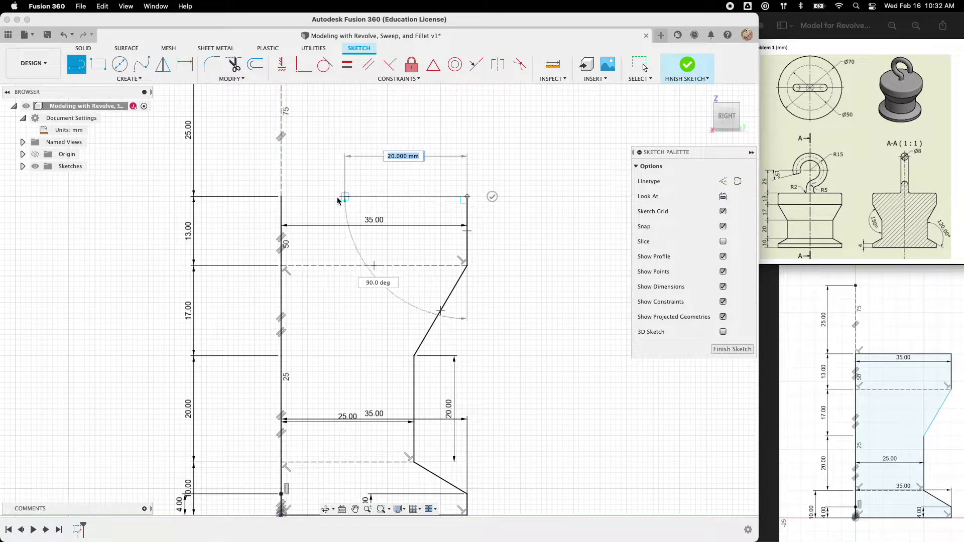
pyautogui.click(281, 197)
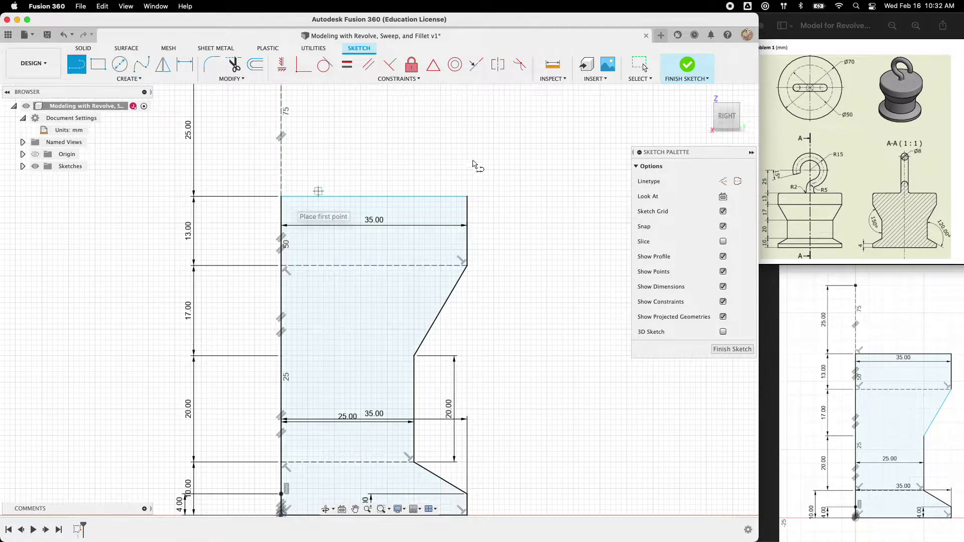
pyautogui.click(688, 65)
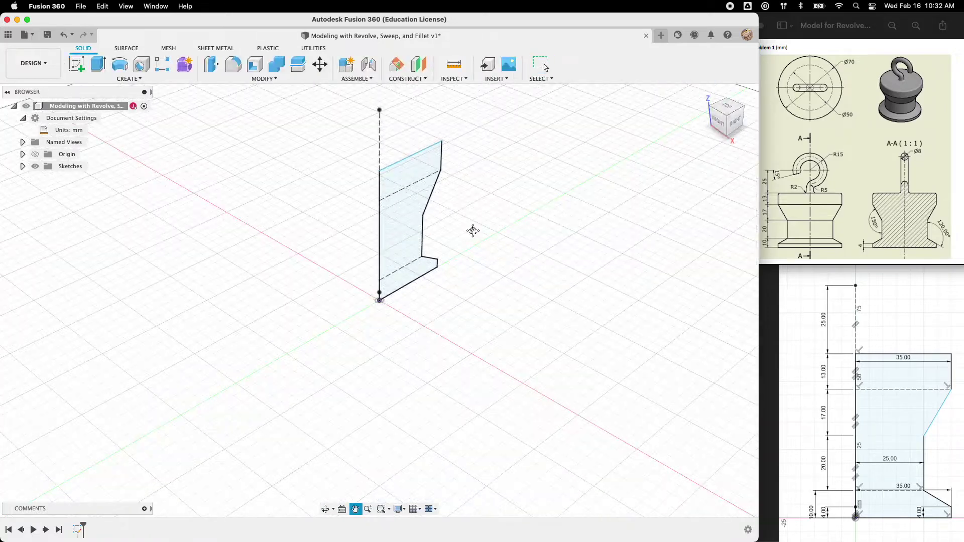
# Revolve the closed half-profile 360° about the vertical axis line as a new body.
pyautogui.moveTo(504, 268)
pyautogui.keyDown('shift'); pyautogui.mouseDown(button='middle')
pyautogui.moveTo(428, 243)
pyautogui.moveTo(464, 247)
pyautogui.moveTo(474, 233)
pyautogui.mouseUp(button='middle'); pyautogui.keyUp('shift')
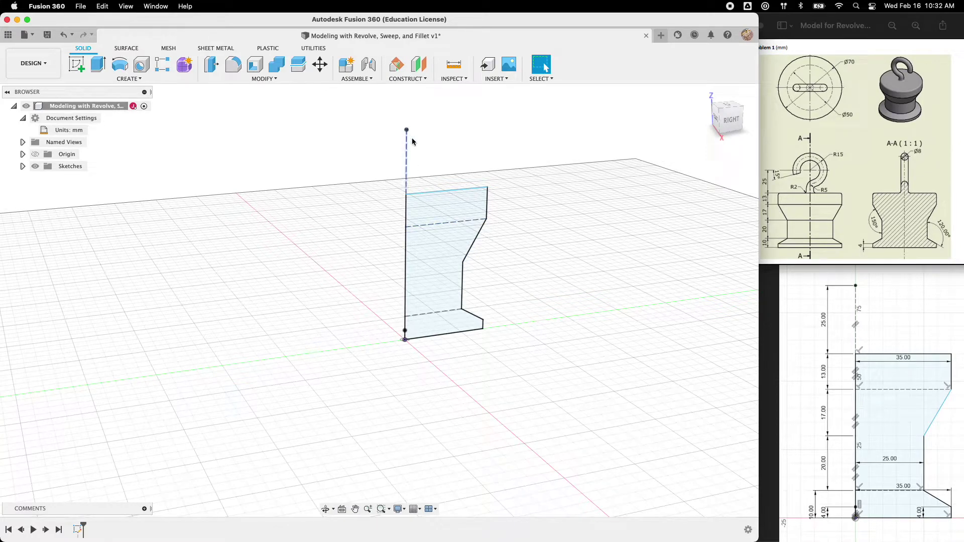
pyautogui.click(442, 268)
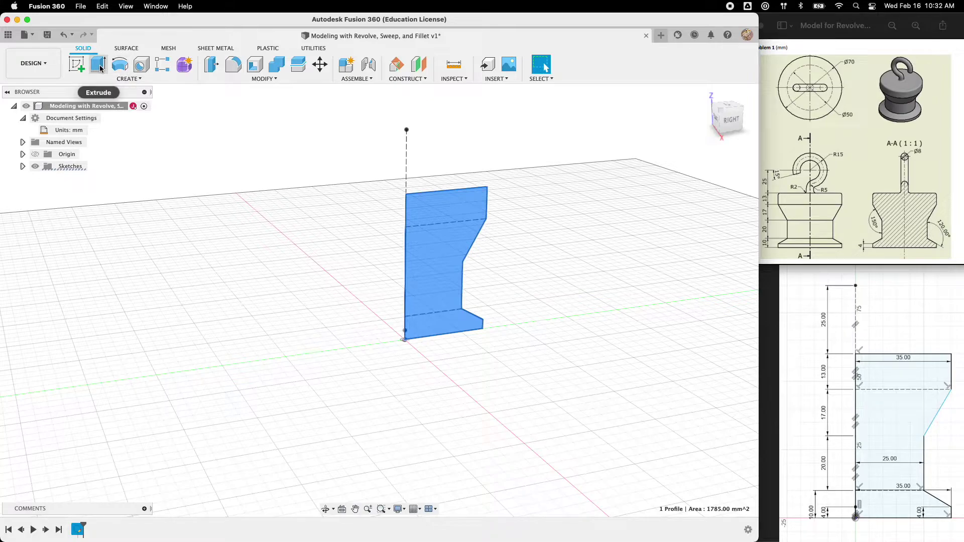
pyautogui.click(120, 68)
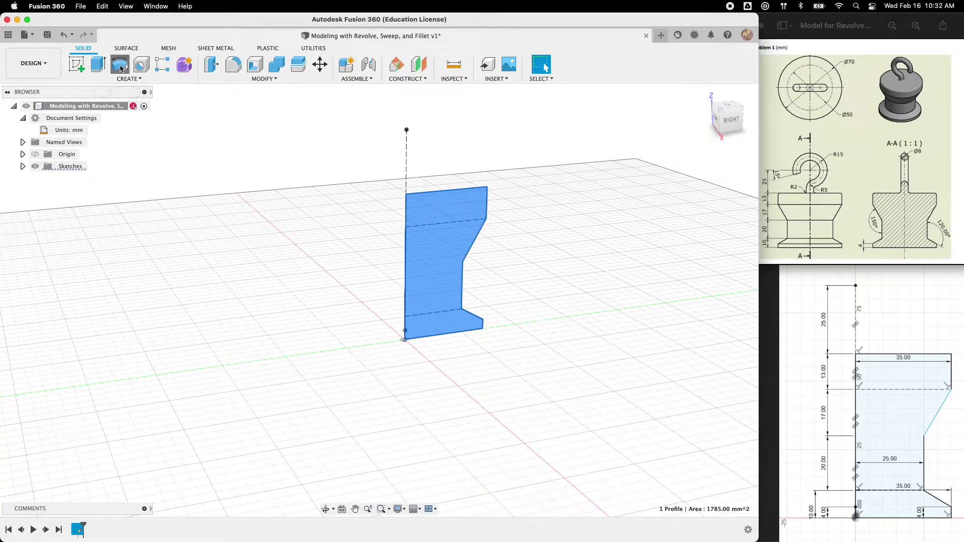
pyautogui.click(406, 331)
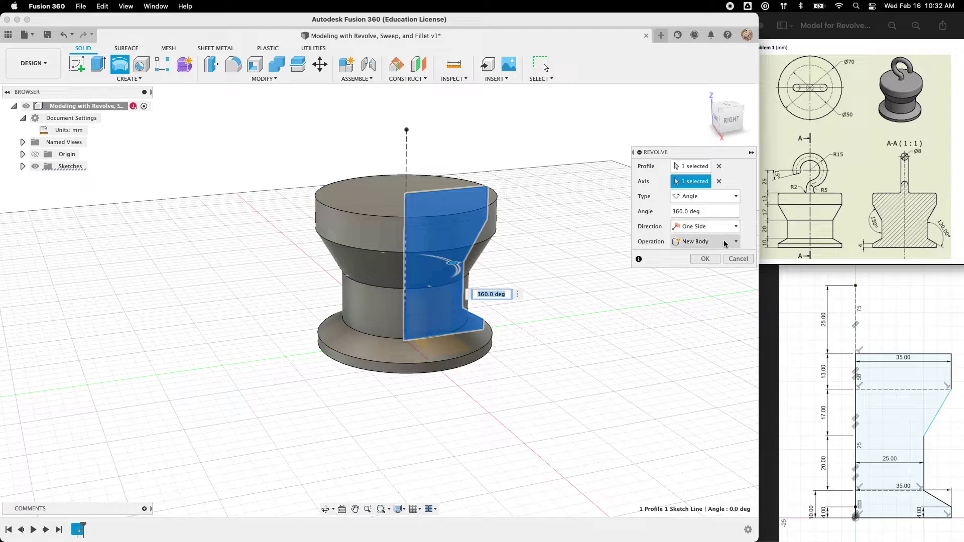
pyautogui.click(714, 263)
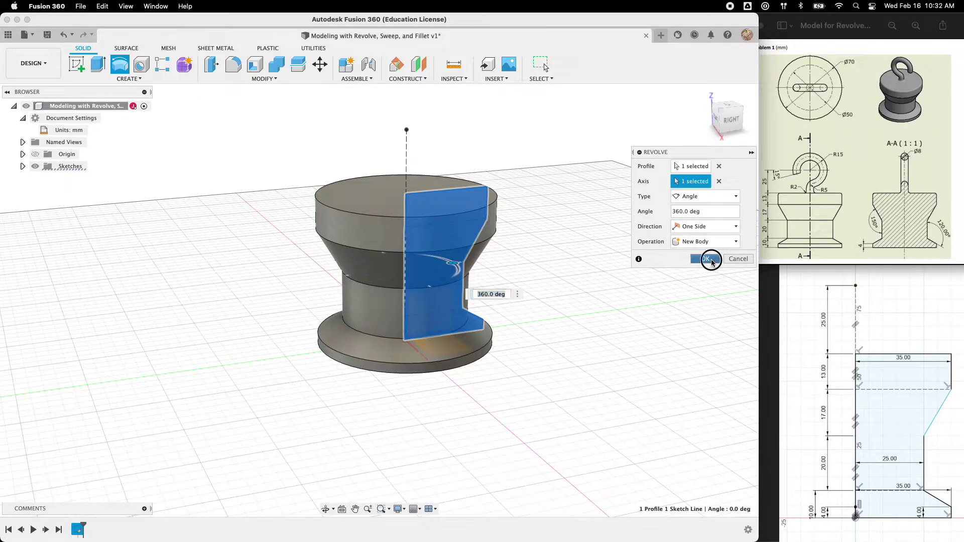
# Fillet the outer circular edge of the body's top face with a 2 mm constant radius.
pyautogui.keyDown('shift'); pyautogui.moveTo(534, 238); pyautogui.dragTo(295, 243, button='middle'); pyautogui.keyUp('shift')
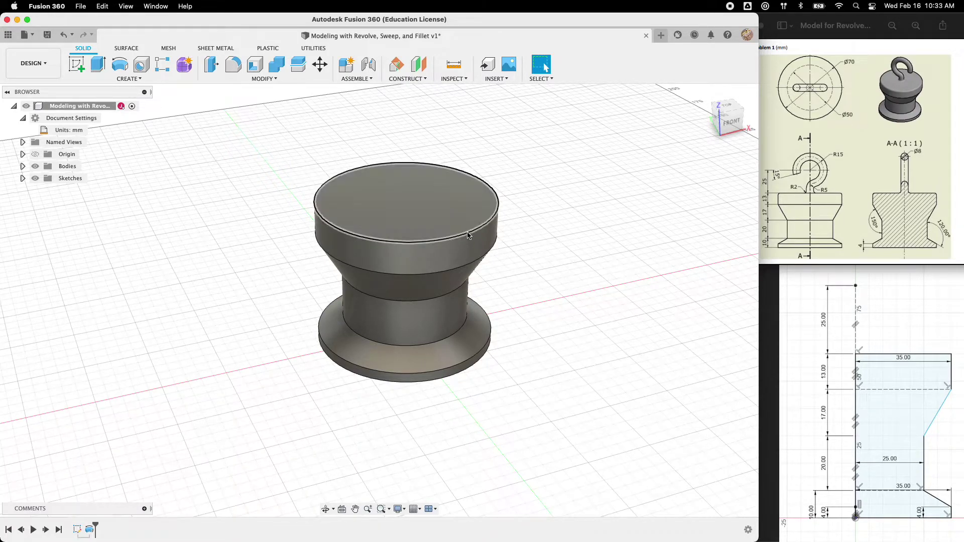
pyautogui.click(468, 236)
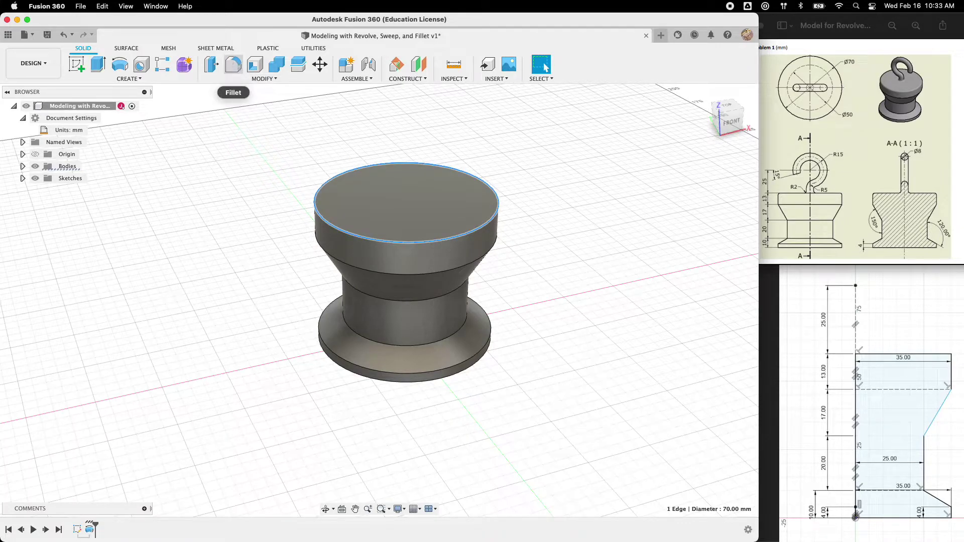
pyautogui.click(234, 65)
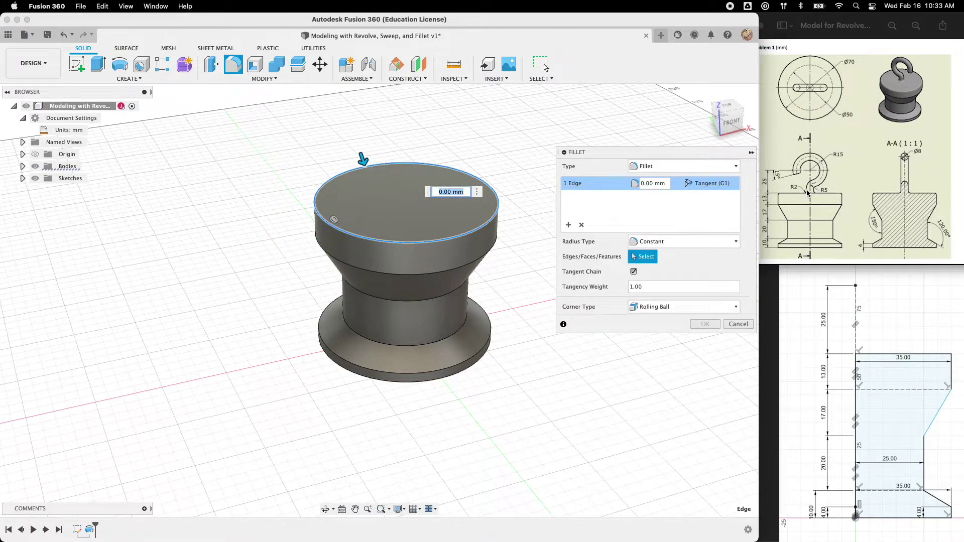
pyautogui.write('2')
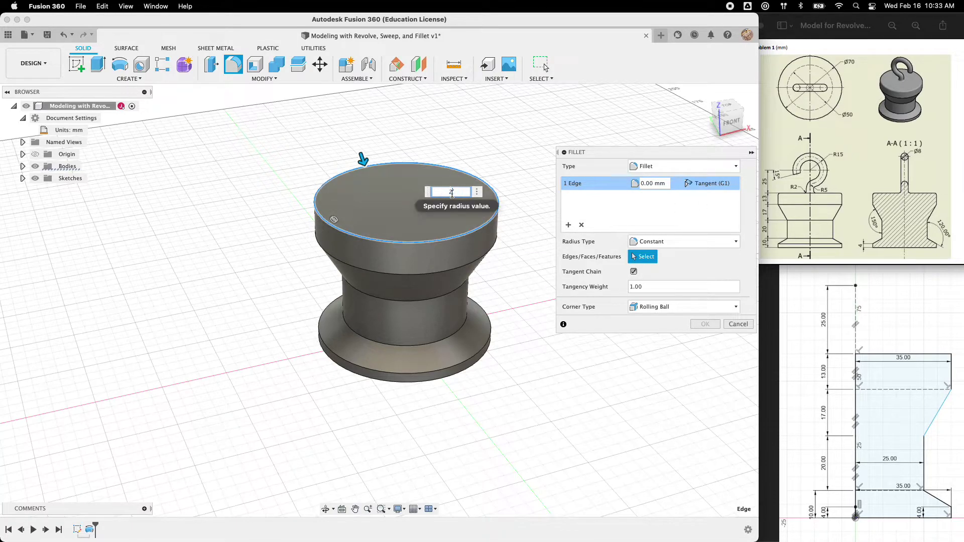
pyautogui.click(704, 324)
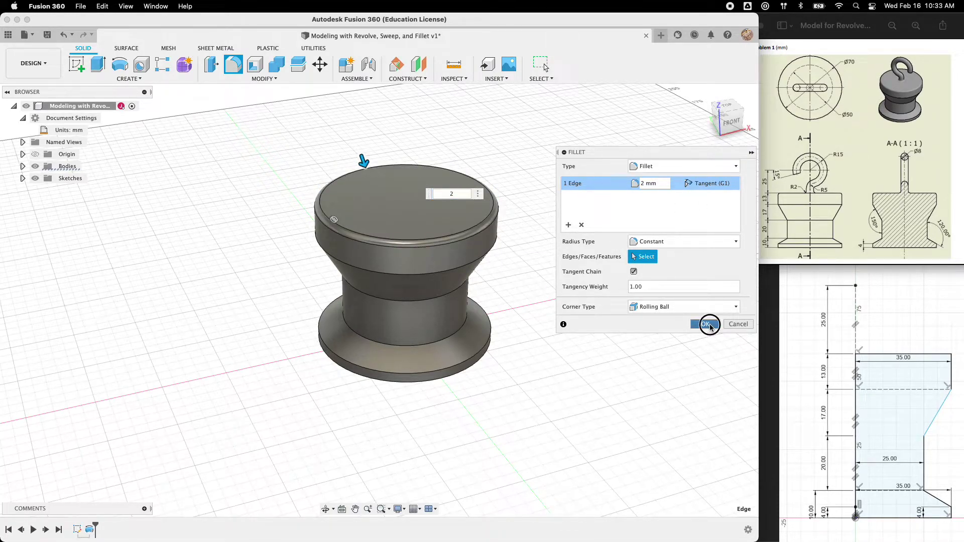
# Return to the home view and show the origin planes and axes.
pyautogui.keyDown('shift'); pyautogui.moveTo(534, 239); pyautogui.dragTo(341, 224, button='middle'); pyautogui.keyUp('shift')
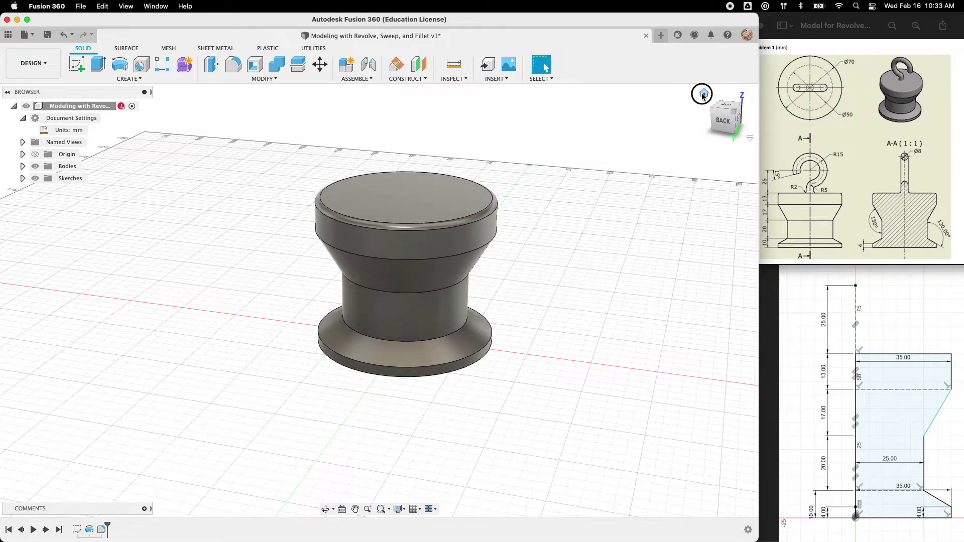
pyautogui.click(701, 92)
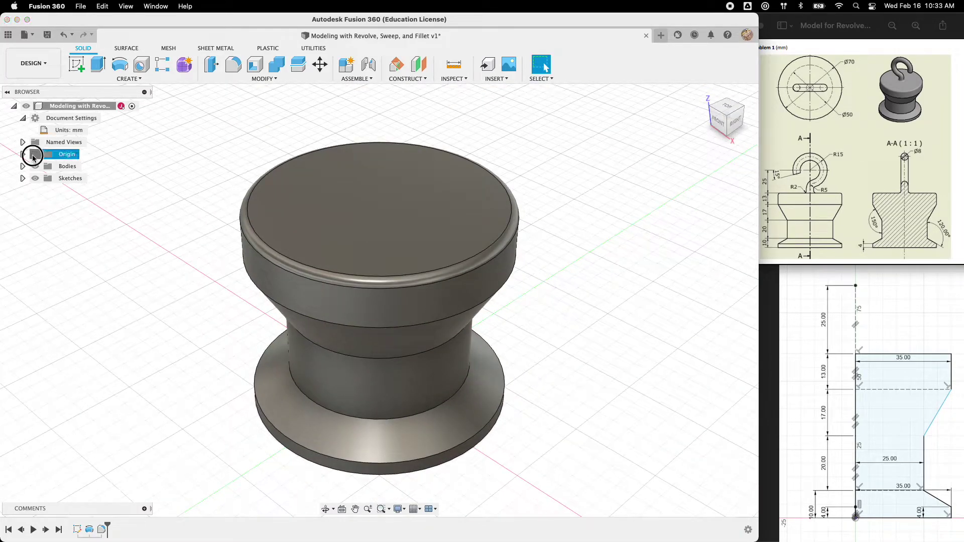
pyautogui.click(35, 154)
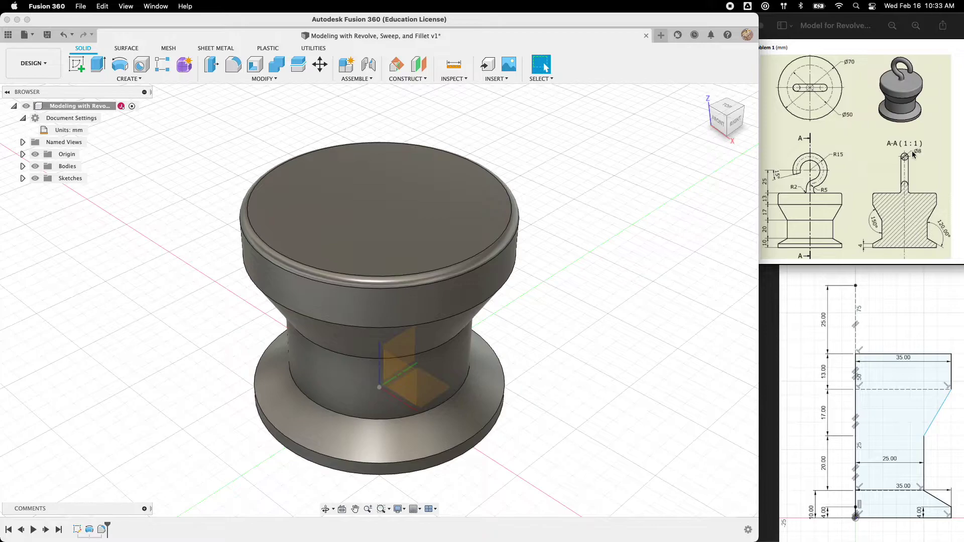
# Sketch an 8 mm diameter circle centred on the origin on the body's top face and finish the sketch.
pyautogui.click(77, 64)
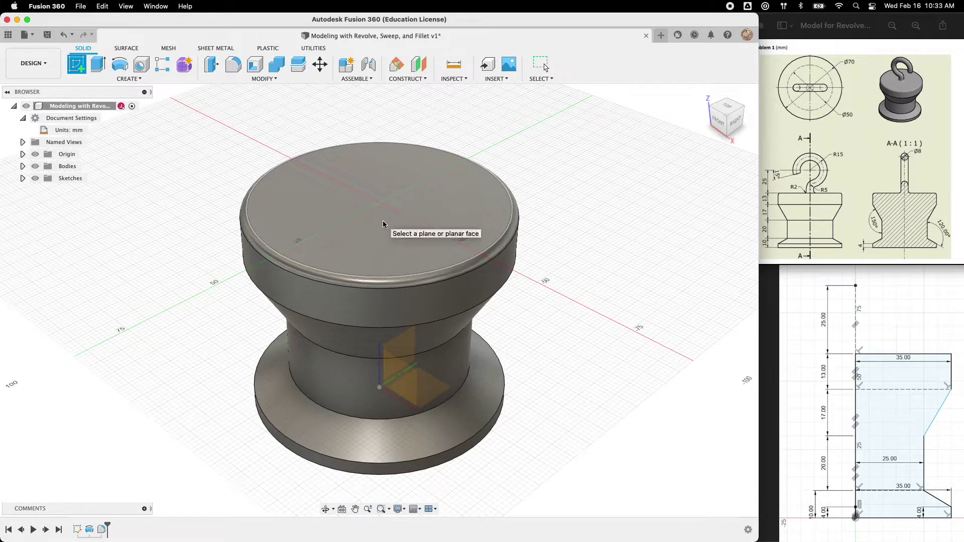
pyautogui.click(385, 225)
pyautogui.scroll(5, 326, 279)
pyautogui.click(115, 71)
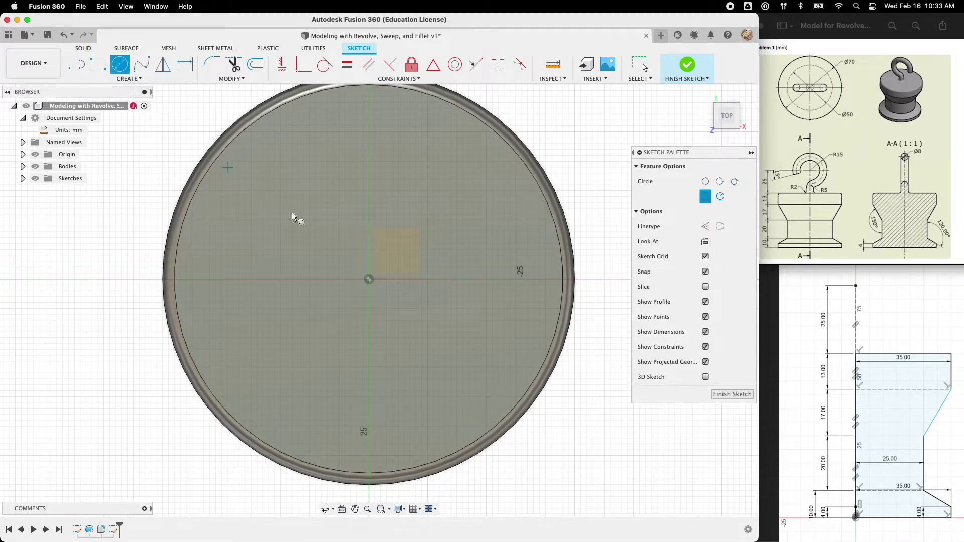
pyautogui.click(369, 280)
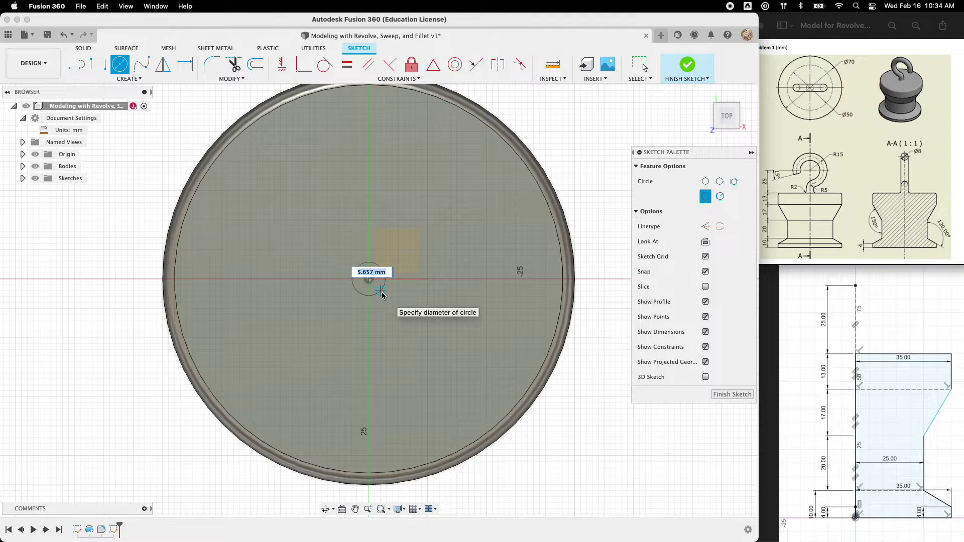
pyautogui.write('8')
pyautogui.press('Return')
pyautogui.press('Escape')
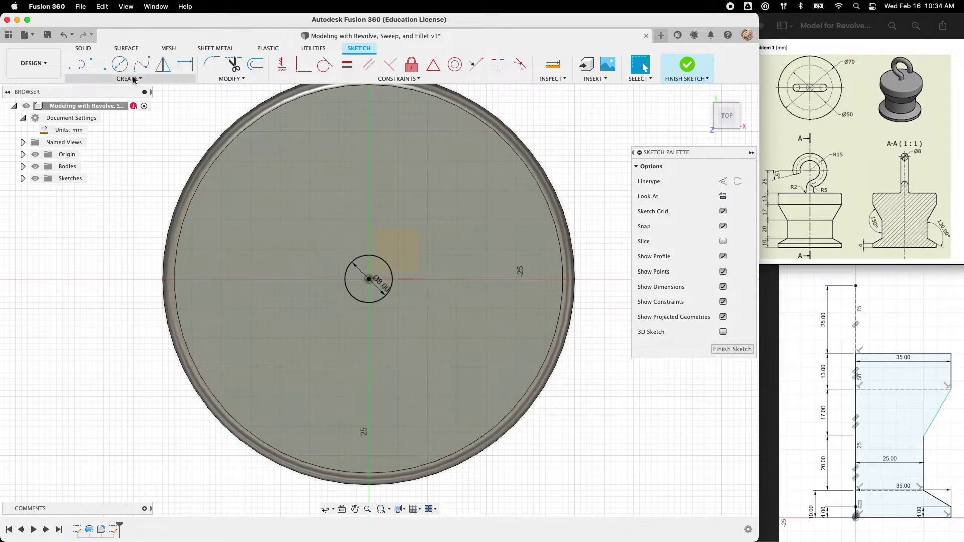
pyautogui.click(684, 66)
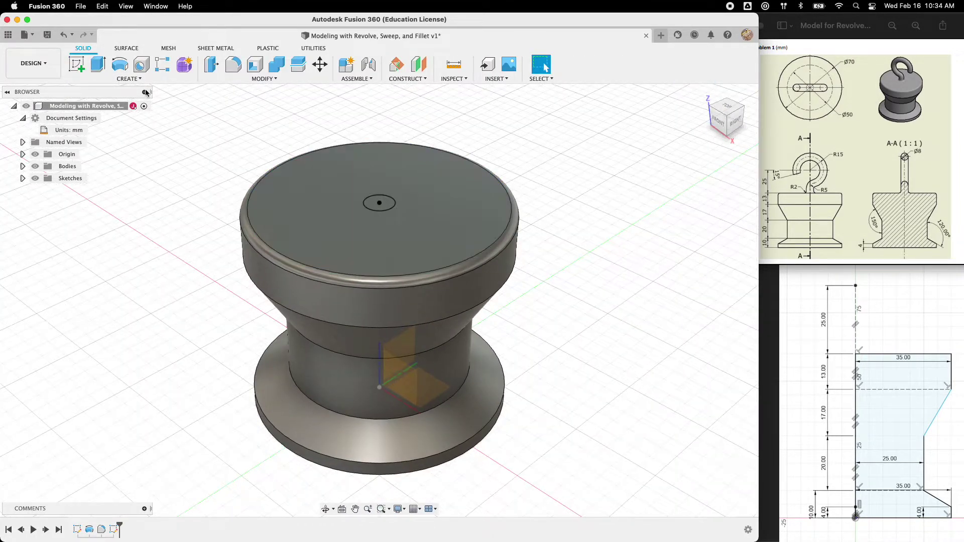
# Start a sketch on the vertical YZ origin plane and show Sketch1 as a reference for the hook centre.
pyautogui.click(78, 65)
pyautogui.click(279, 247)
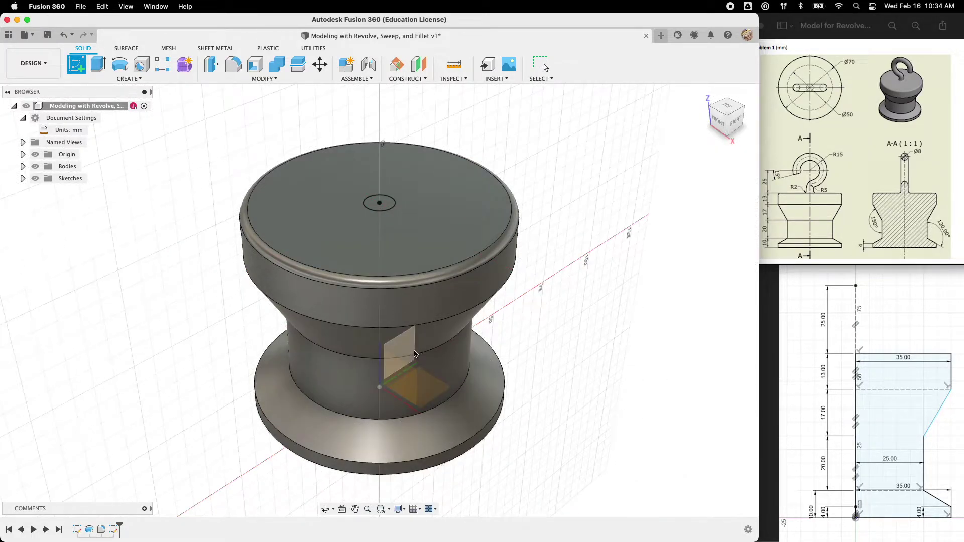
pyautogui.click(408, 347)
pyautogui.moveTo(486, 189); pyautogui.dragTo(557, 392, button='middle')
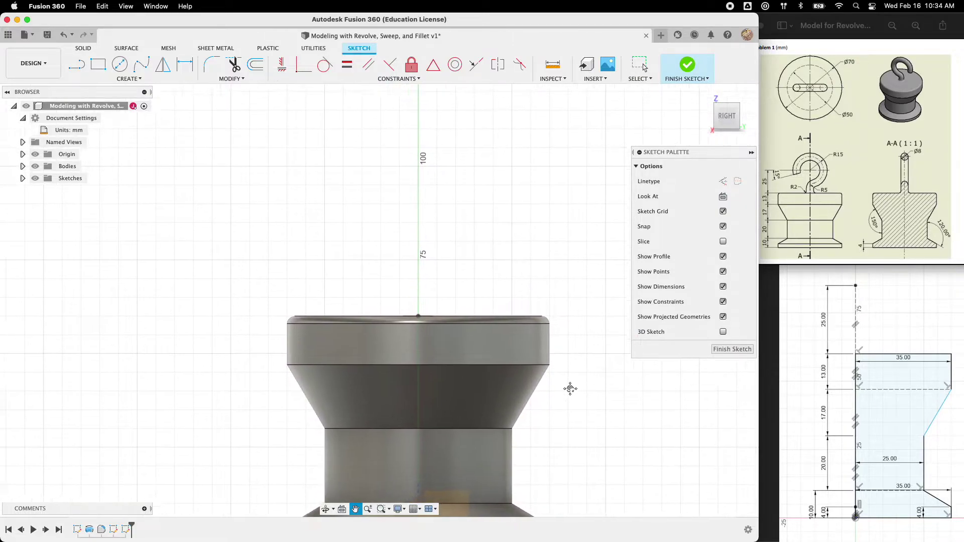
pyautogui.click(23, 179)
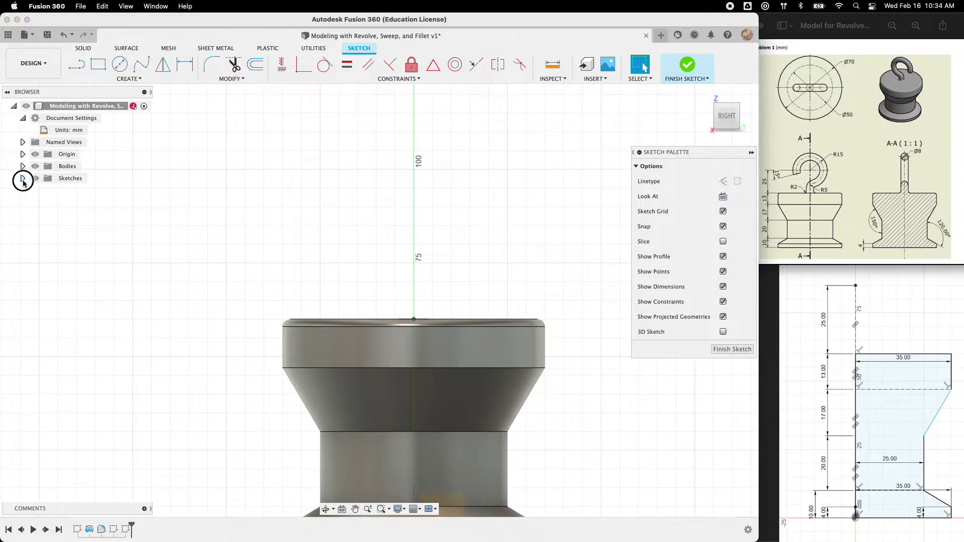
pyautogui.click(45, 191)
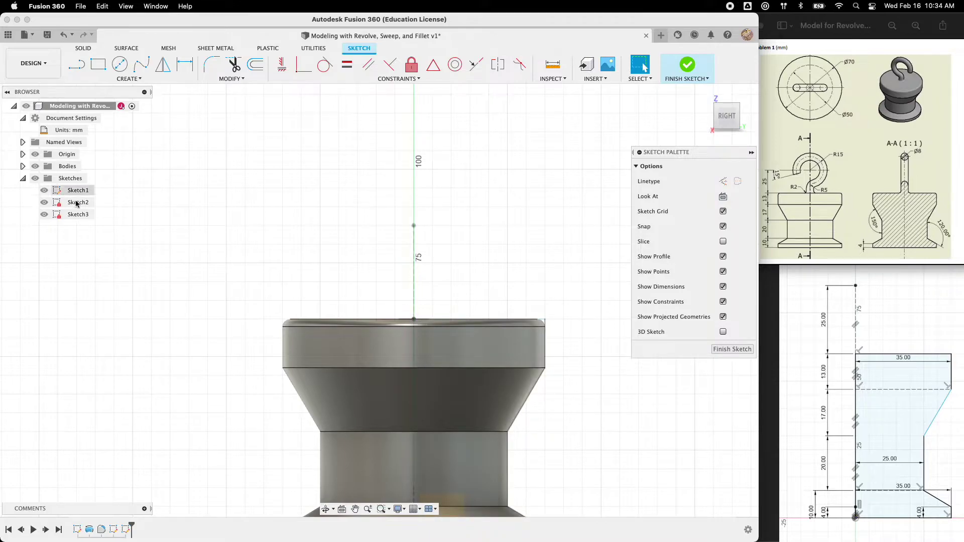
# Draw a 30 mm diameter construction circle centred on the upper end of the 25 mm vertical axis segment above the body.
pyautogui.scroll(1, 492, 332)
pyautogui.scroll(2, 493, 331)
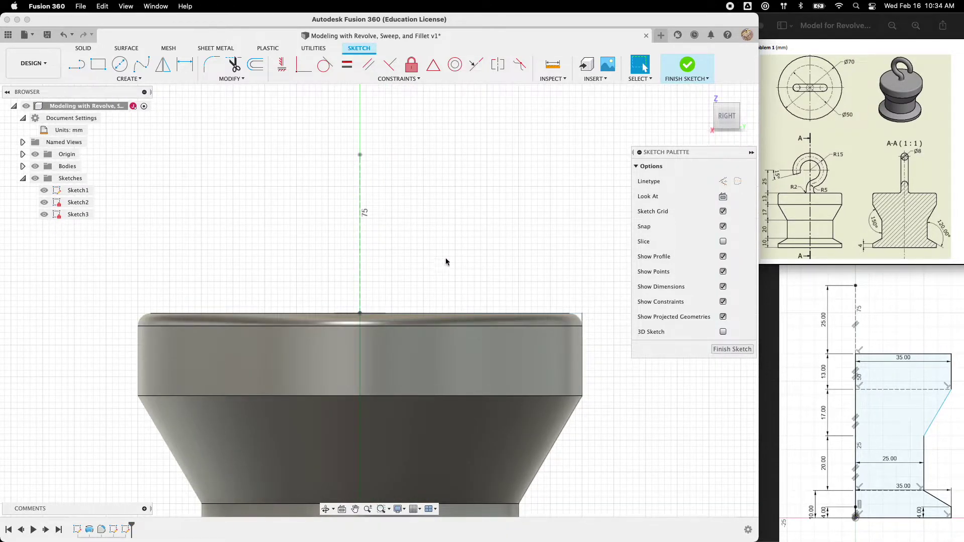
pyautogui.moveTo(446, 249); pyautogui.dragTo(480, 338, button='middle')
pyautogui.scroll(1, 480, 338)
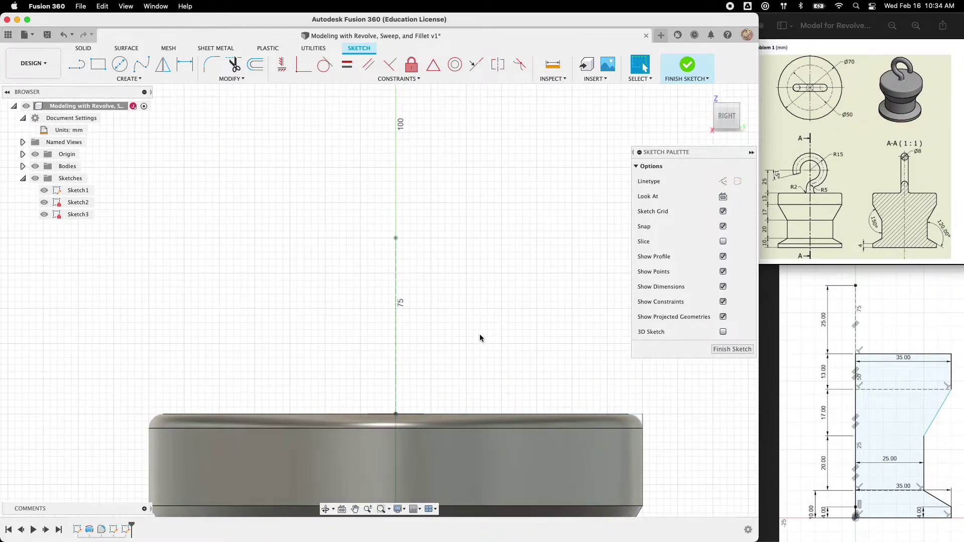
pyautogui.click(120, 68)
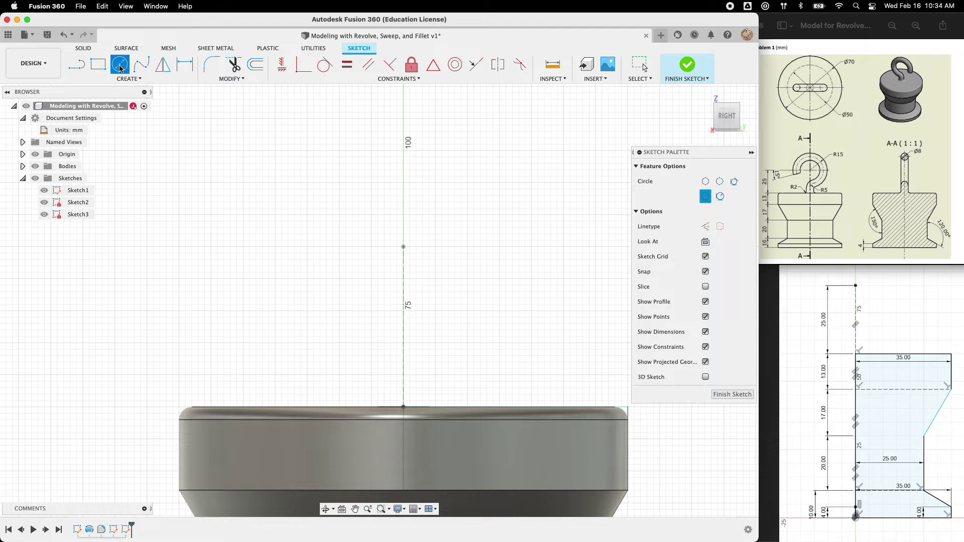
pyautogui.click(705, 227)
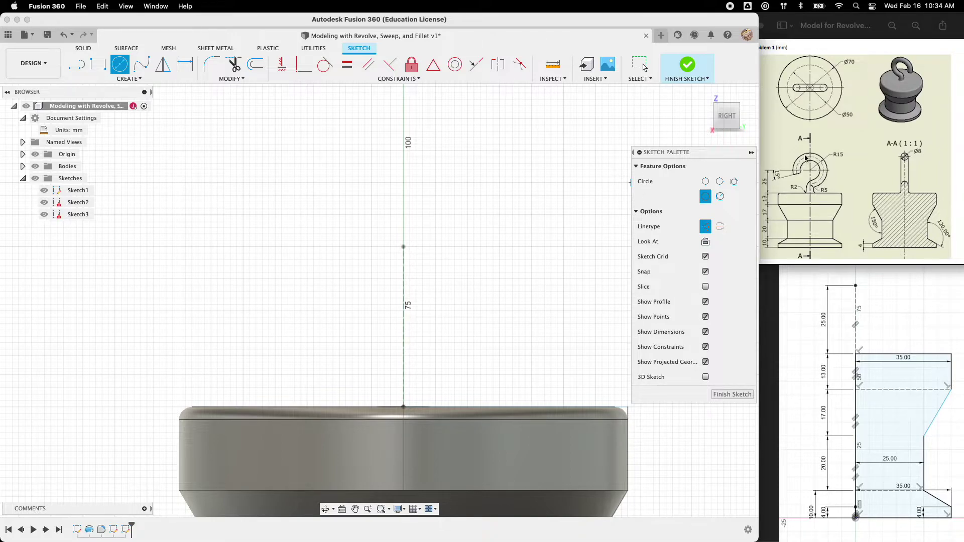
pyautogui.click(403, 247)
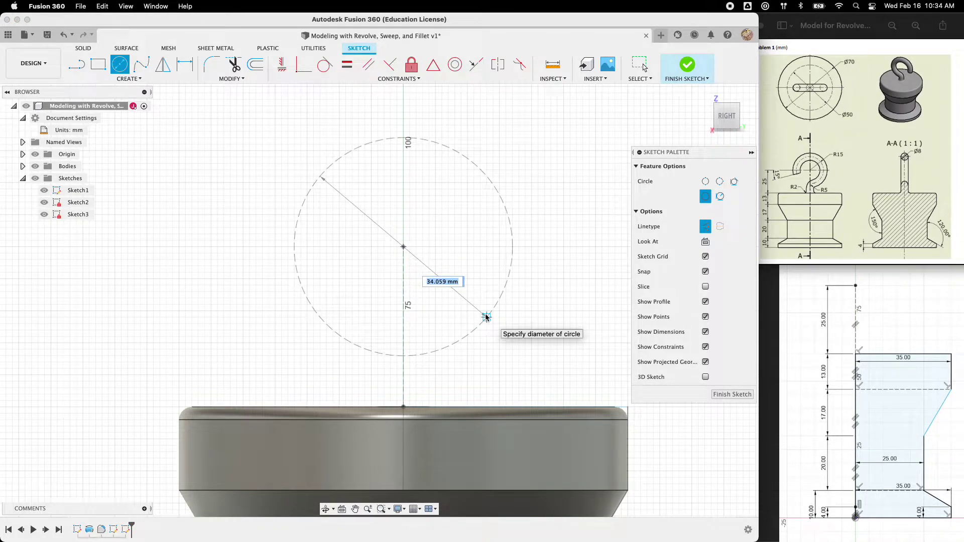
pyautogui.write('30')
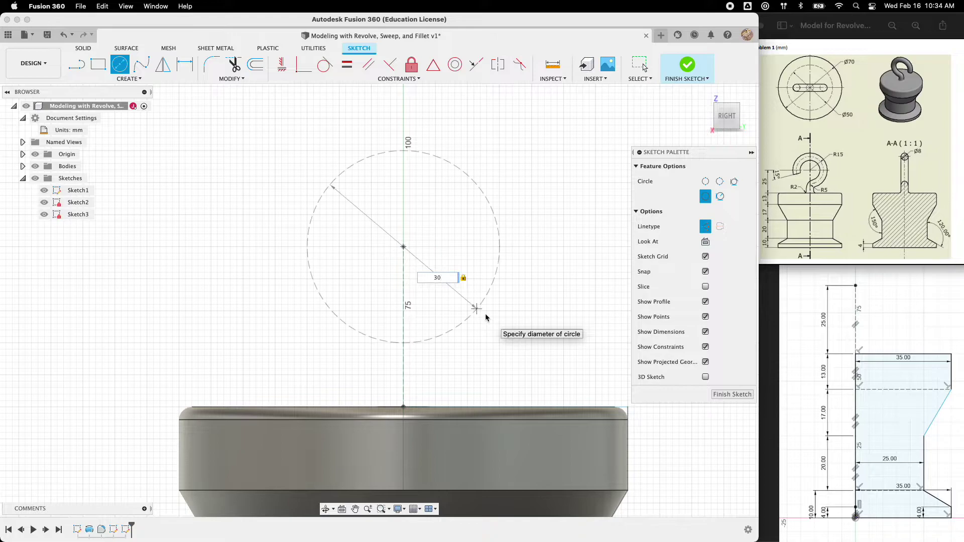
pyautogui.press('Return')
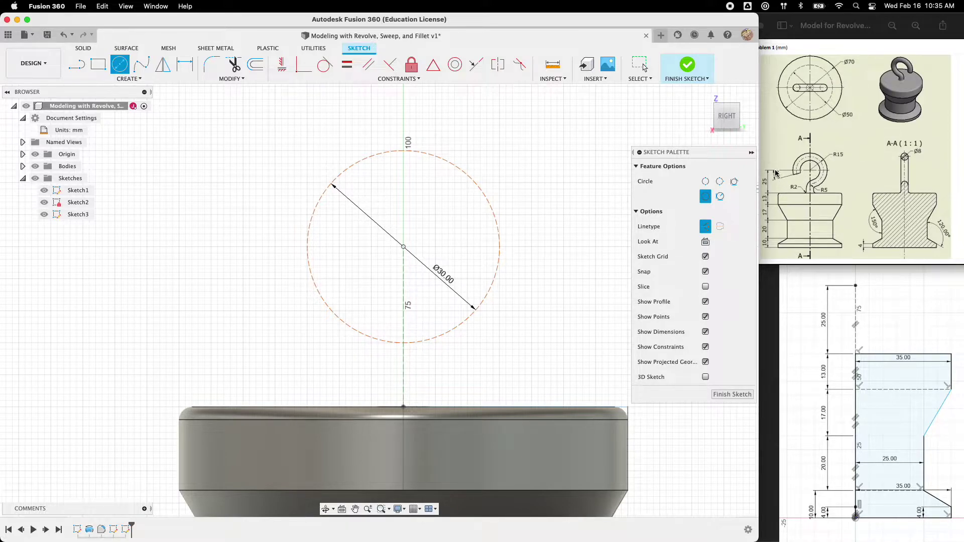
# Draw a 15 mm construction line from the circle's centre to its left side, sloping downward at 165° from the horizontal.
pyautogui.click(81, 68)
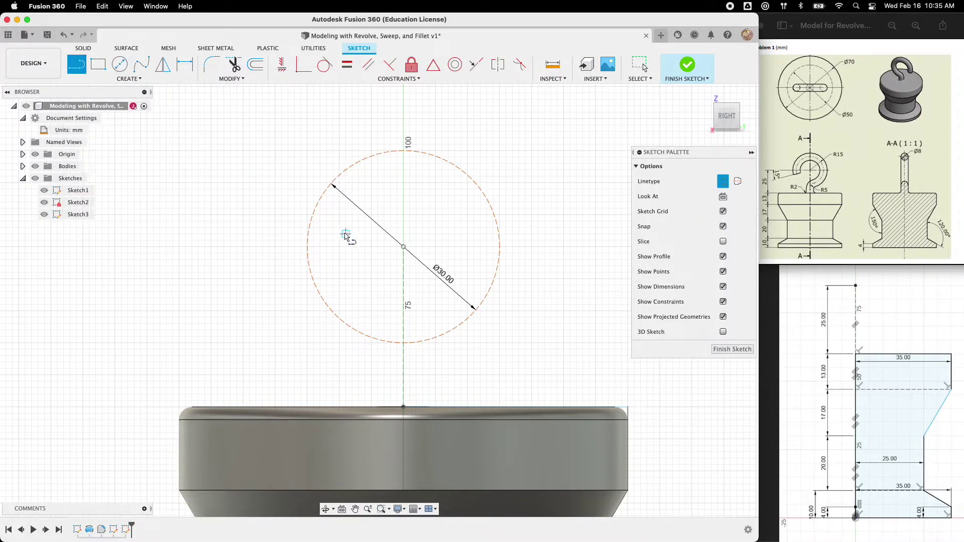
pyautogui.click(403, 247)
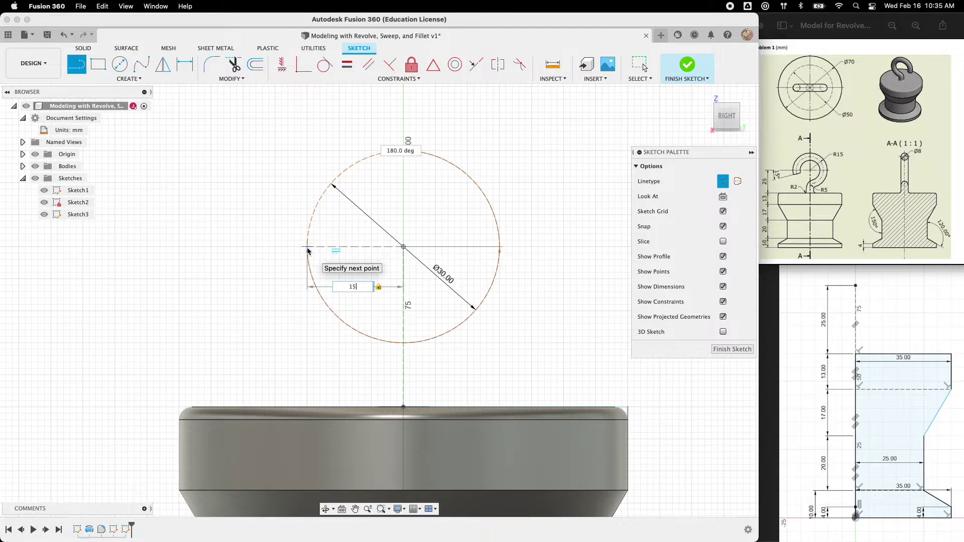
pyautogui.press('Tab')
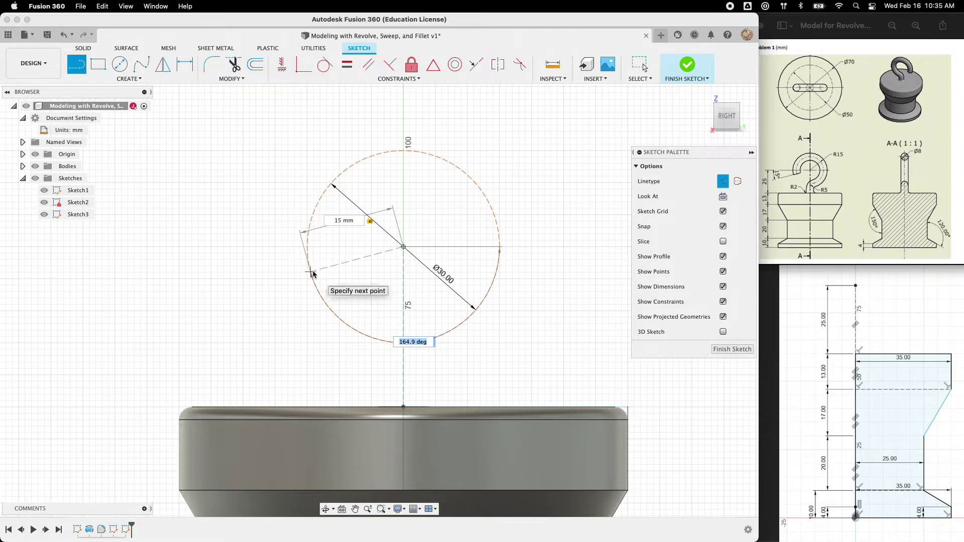
pyautogui.press('Tab')
pyautogui.press('Return')
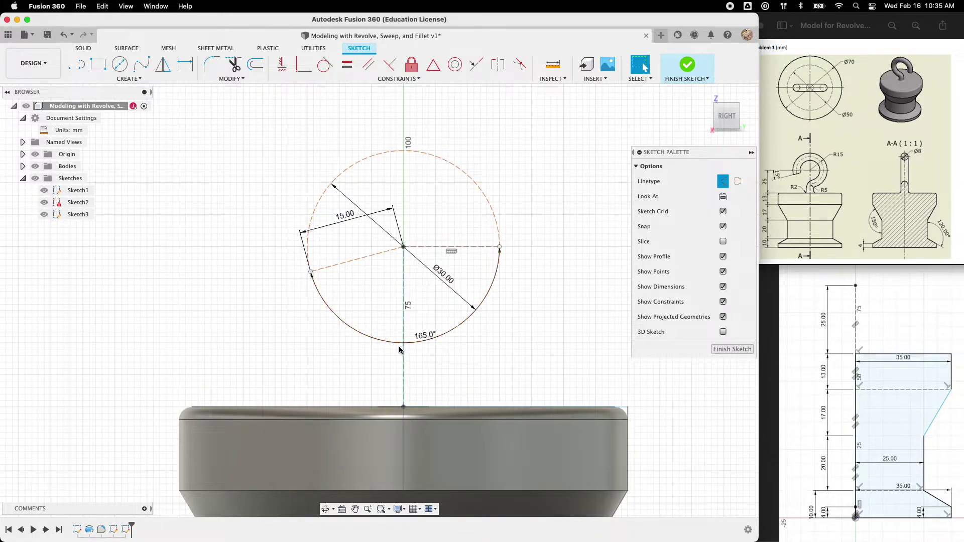
# Draw a solid control point spline from the body's top centre around the construction circle to the 15 mm line's outer end, and finish the sketch.
pyautogui.click(723, 182)
pyautogui.click(129, 79)
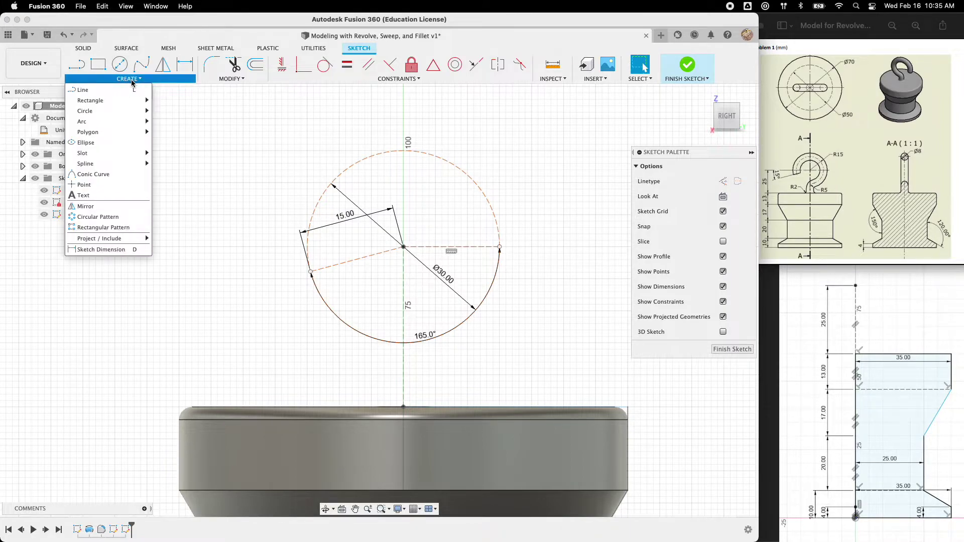
pyautogui.moveTo(106, 169)
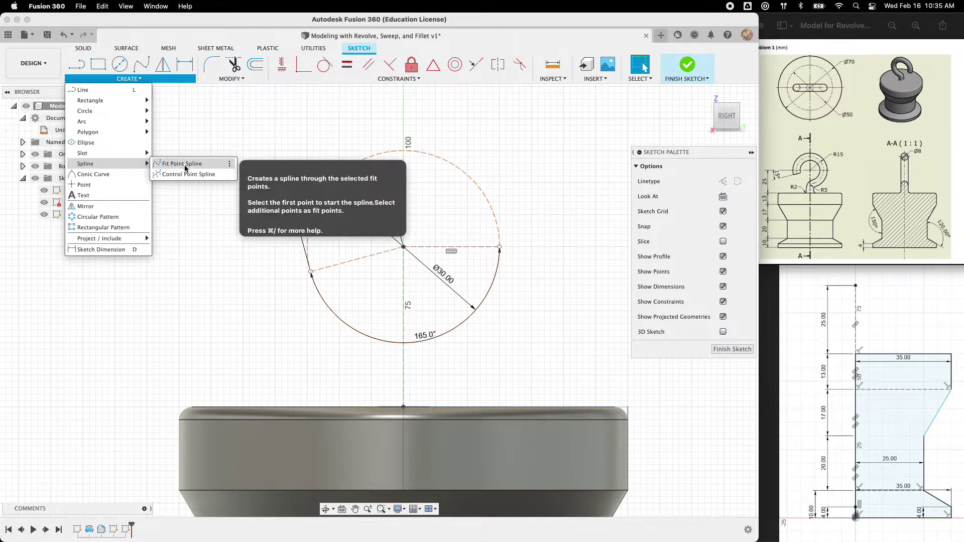
pyautogui.click(189, 174)
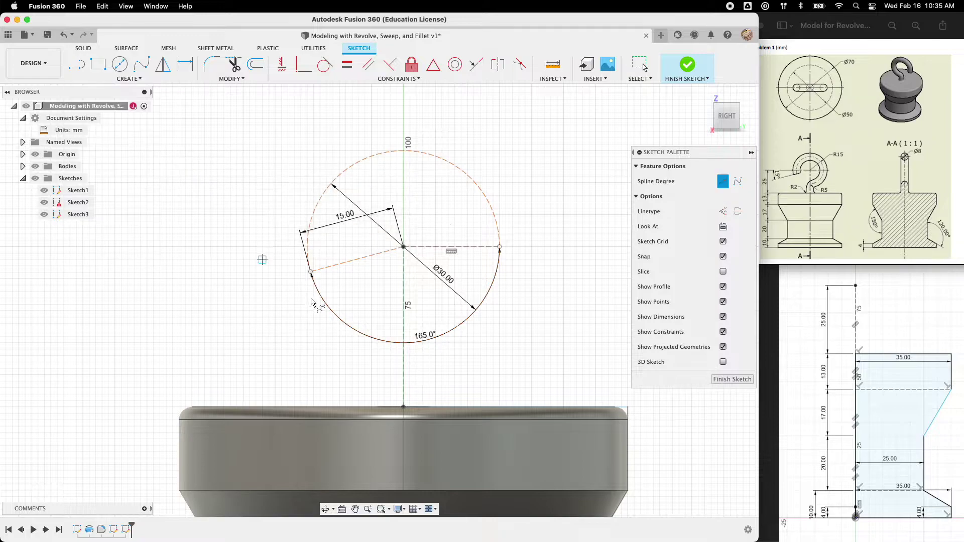
pyautogui.click(403, 394)
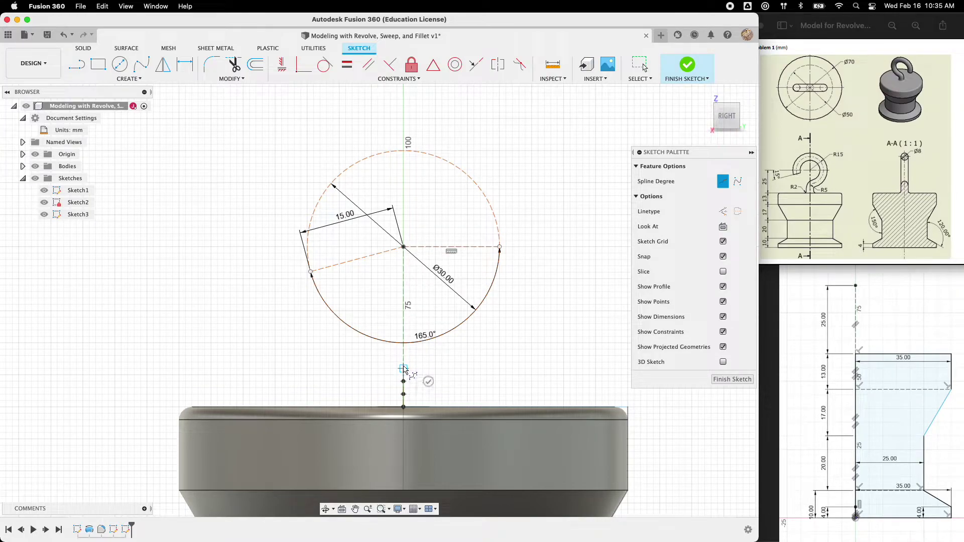
pyautogui.click(403, 369)
pyautogui.click(409, 356)
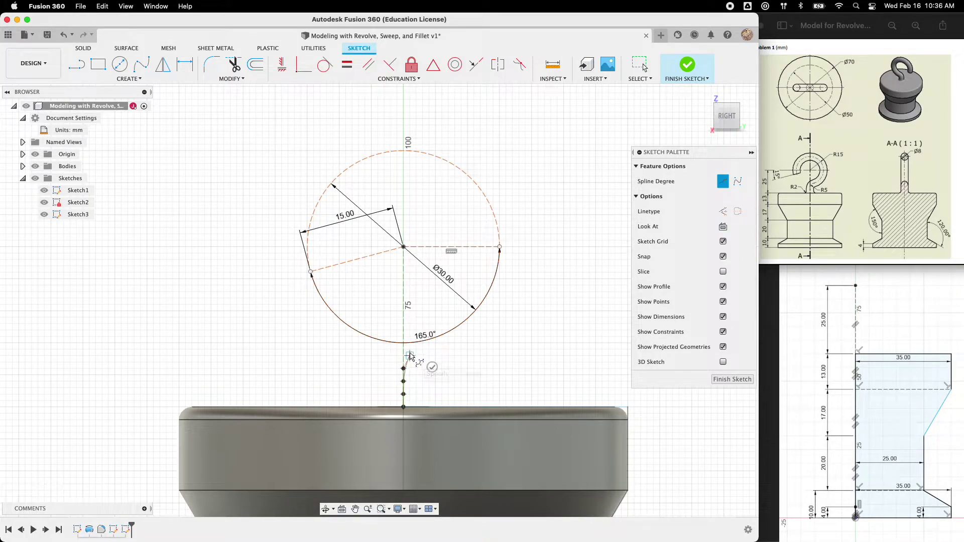
pyautogui.click(416, 349)
pyautogui.click(428, 340)
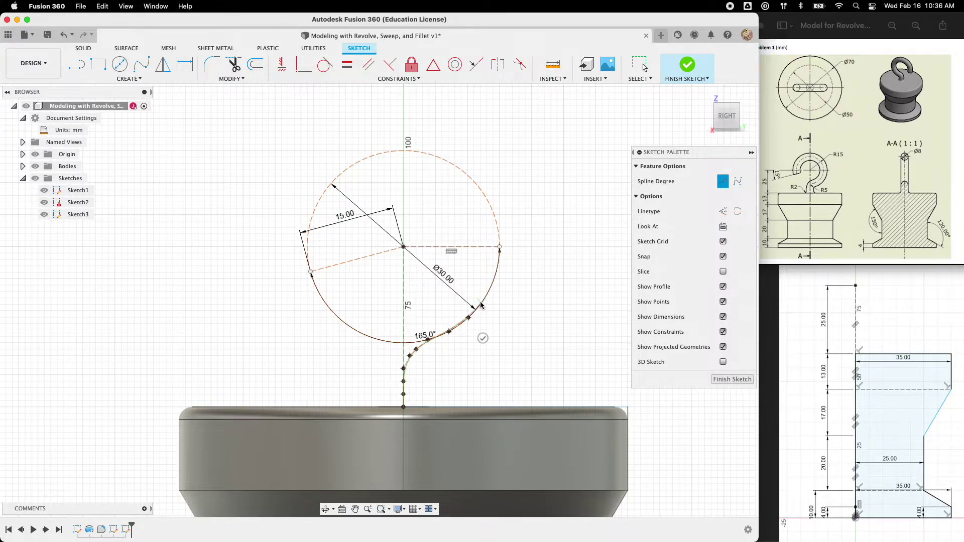
pyautogui.click(491, 284)
pyautogui.click(498, 262)
pyautogui.click(496, 221)
pyautogui.click(473, 182)
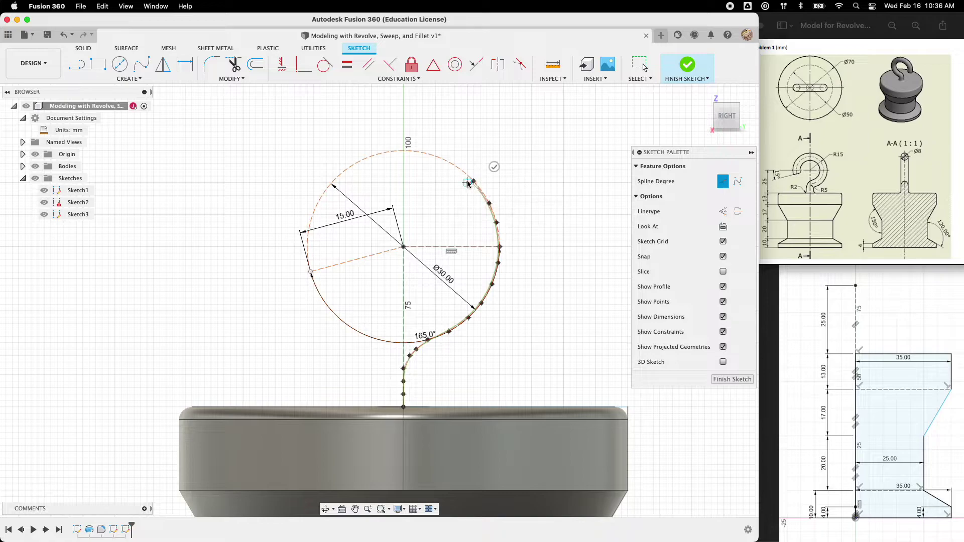
pyautogui.click(452, 163)
pyautogui.click(411, 152)
pyautogui.click(391, 151)
pyautogui.click(367, 158)
pyautogui.click(346, 169)
pyautogui.click(322, 197)
pyautogui.click(312, 218)
pyautogui.click(308, 240)
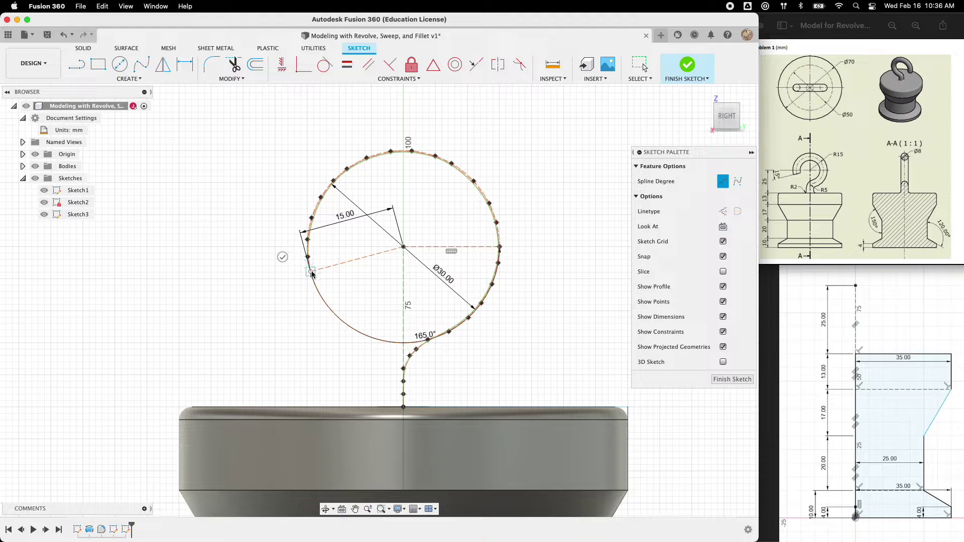
pyautogui.doubleClick(311, 273)
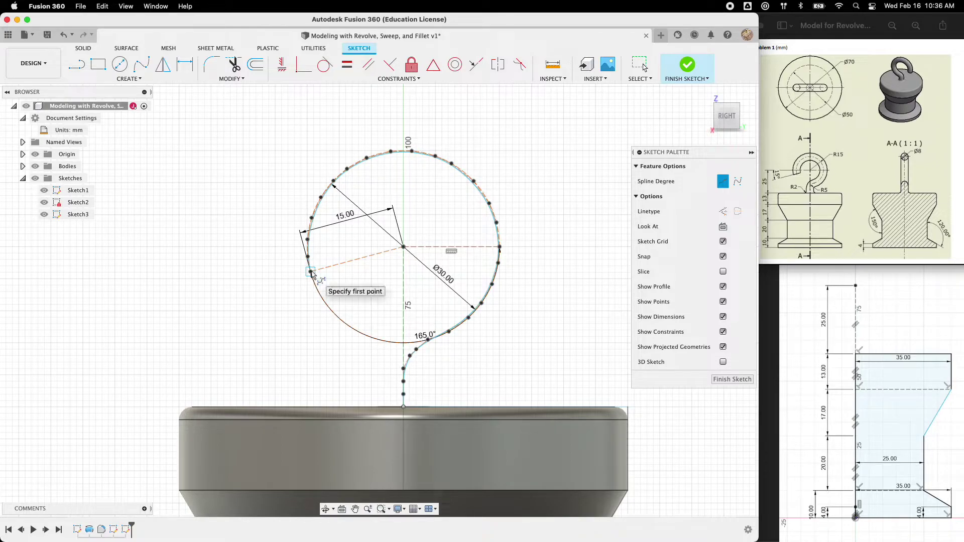
pyautogui.click(731, 380)
# Sweep the 8 mm circle along the hook spline as a single-path sweep joined to the body.
pyautogui.moveTo(494, 137)
pyautogui.mouseDown(button='middle')
pyautogui.moveTo(556, 195)
pyautogui.moveTo(570, 236)
pyautogui.moveTo(626, 241)
pyautogui.moveTo(618, 213)
pyautogui.moveTo(492, 207)
pyautogui.moveTo(573, 211)
pyautogui.moveTo(582, 221)
pyautogui.mouseUp(button='middle')
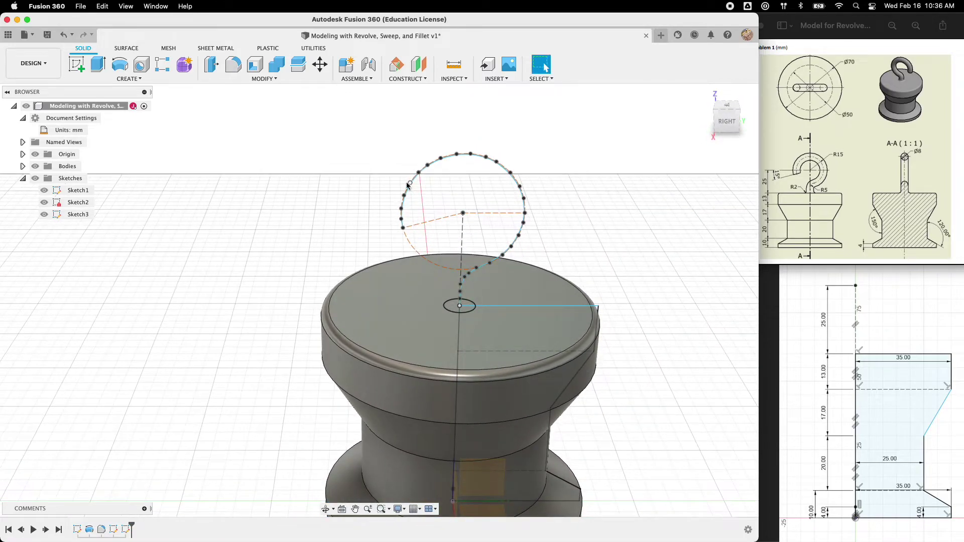
pyautogui.click(139, 80)
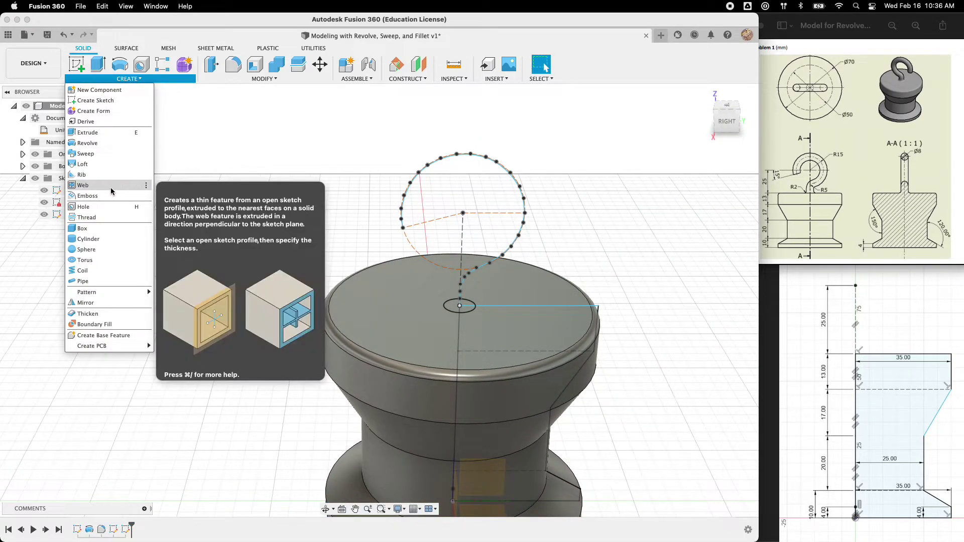
pyautogui.click(98, 154)
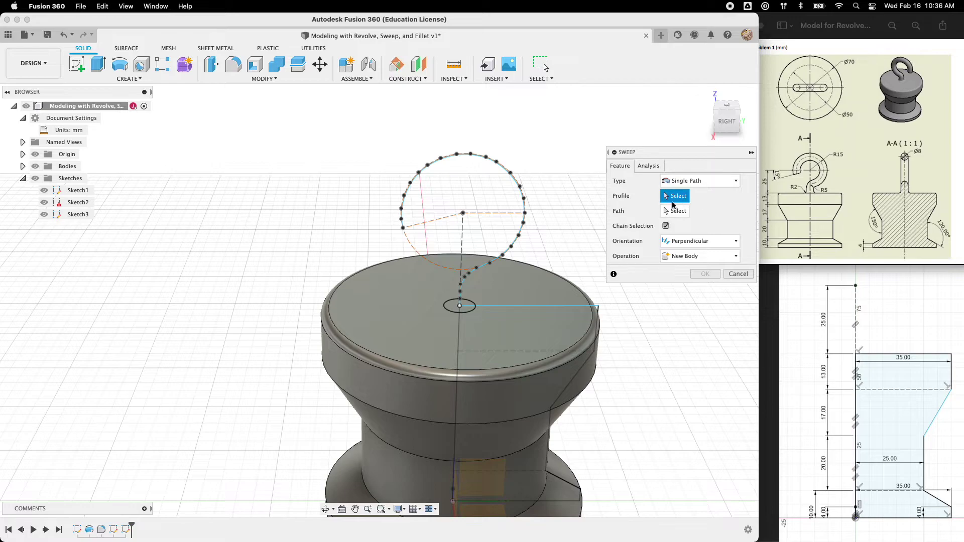
pyautogui.click(467, 309)
pyautogui.click(678, 211)
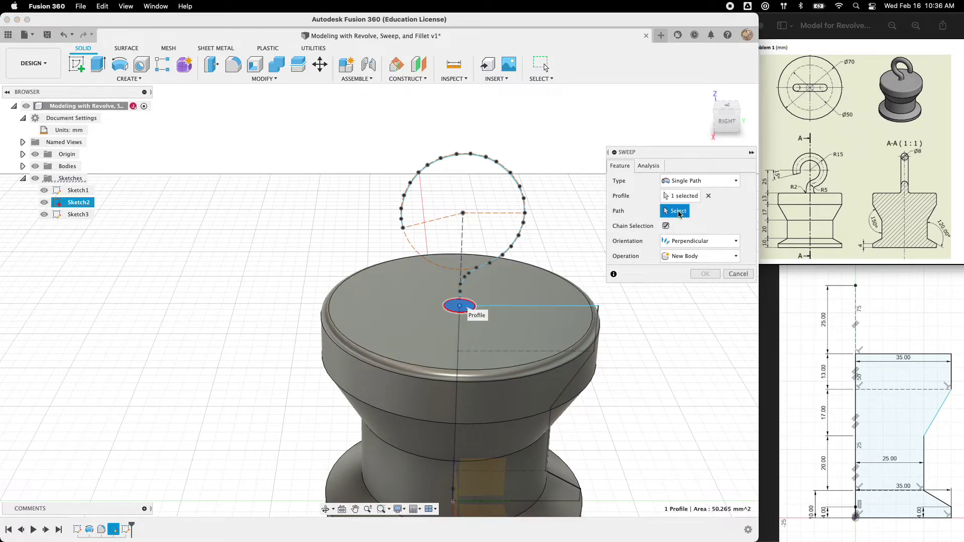
pyautogui.click(471, 272)
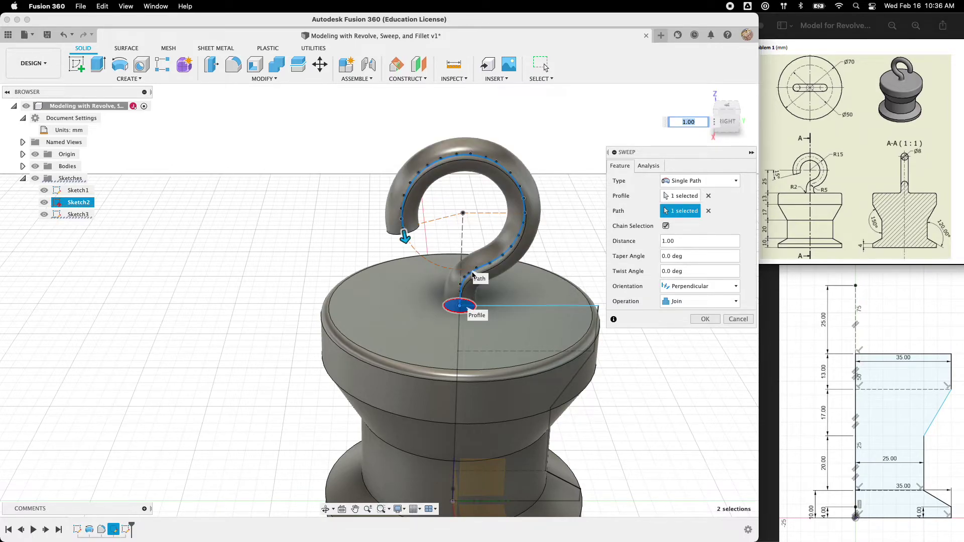
pyautogui.click(706, 319)
pyautogui.keyDown('shift'); pyautogui.moveTo(617, 254); pyautogui.dragTo(333, 261, button='middle'); pyautogui.keyUp('shift')
pyautogui.keyDown('shift'); pyautogui.moveTo(655, 347); pyautogui.dragTo(604, 317, button='middle'); pyautogui.keyUp('shift')
pyautogui.click(704, 92)
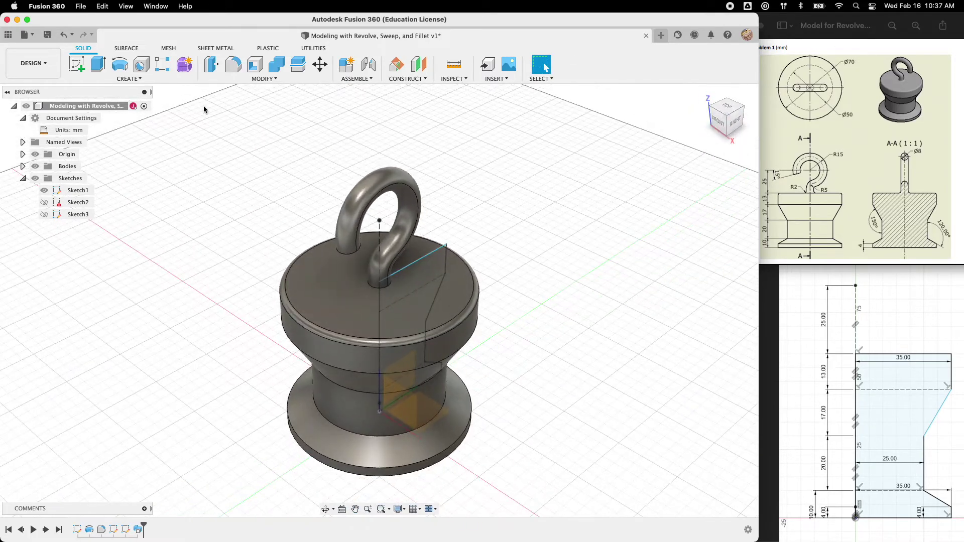
# Save the design and create a new drawing of the full assembly from scratch, using ISO, mm and an A3 sheet.
pyautogui.click(49, 36)
pyautogui.click(400, 301)
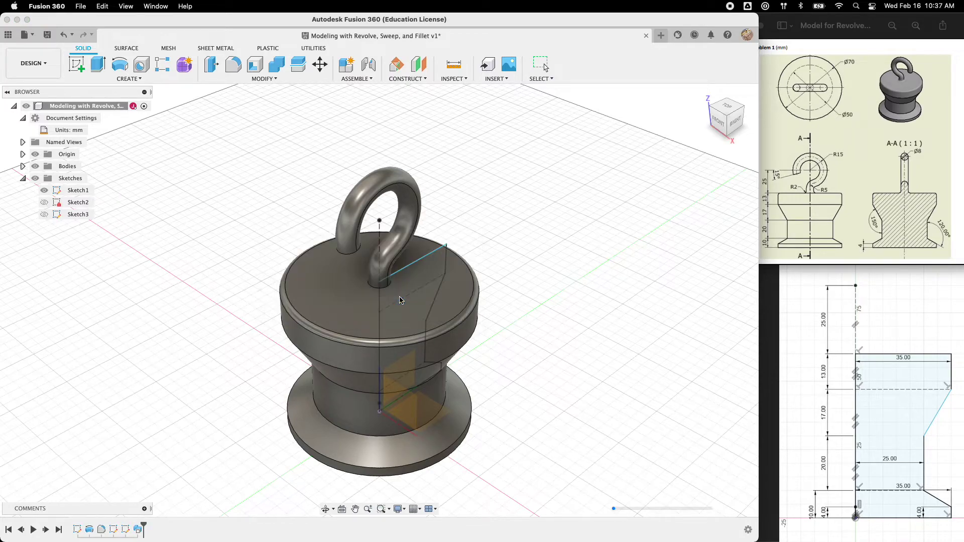
pyautogui.click(33, 63)
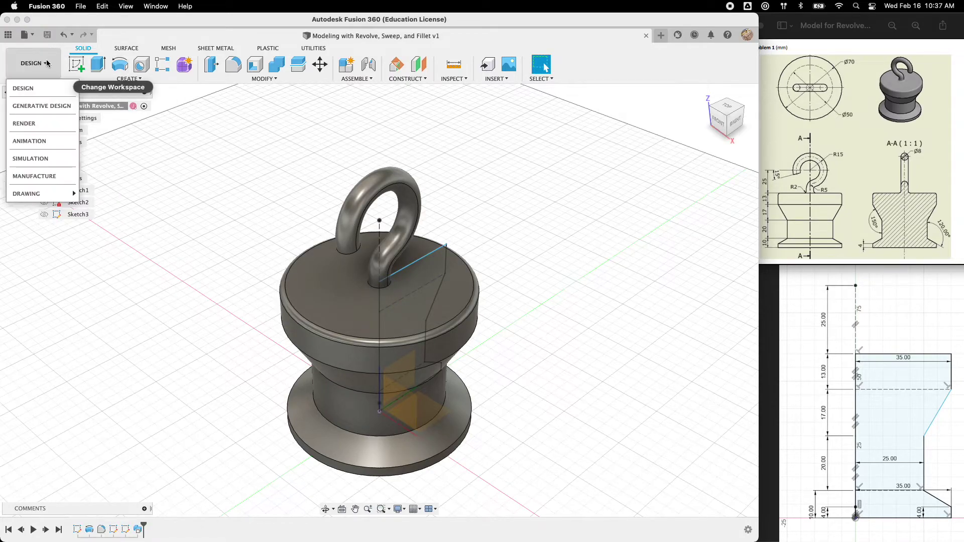
pyautogui.moveTo(58, 195)
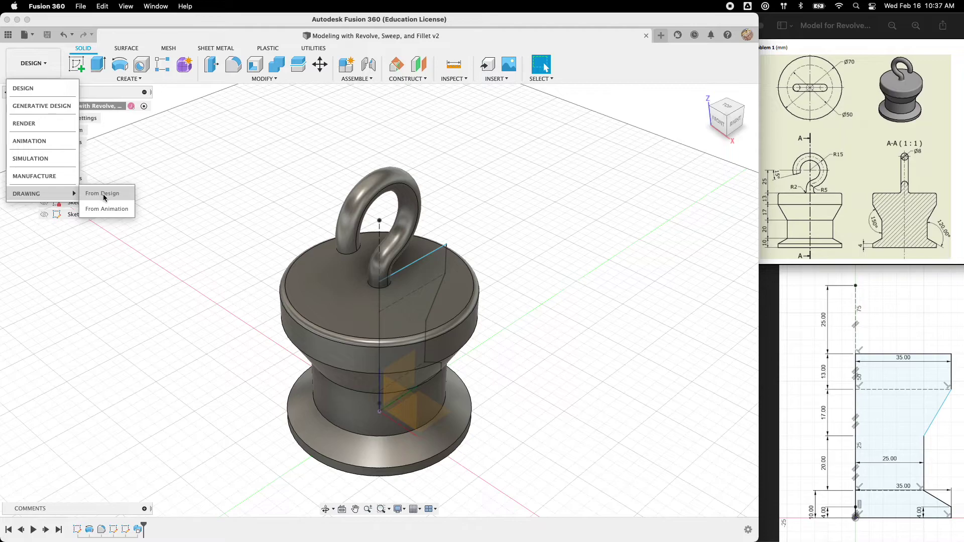
pyautogui.click(105, 197)
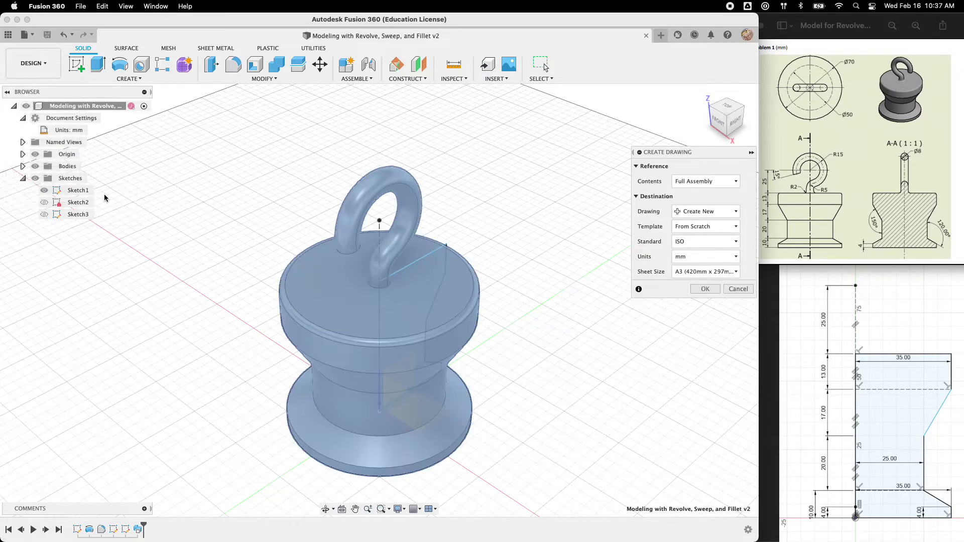
pyautogui.click(706, 289)
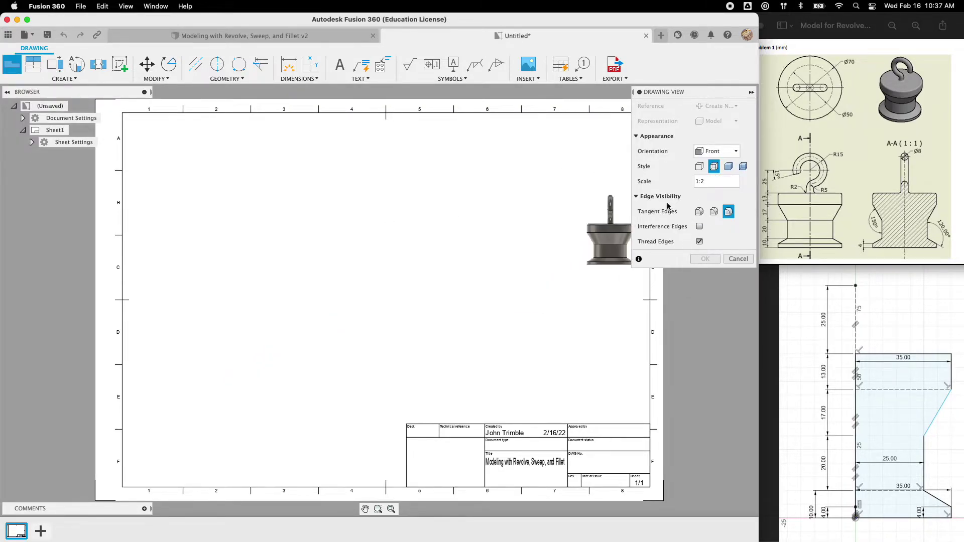
# Place a Right-orientation base view in the sheet's lower left at 1:1 scale with full tangent edges.
pyautogui.click(725, 151)
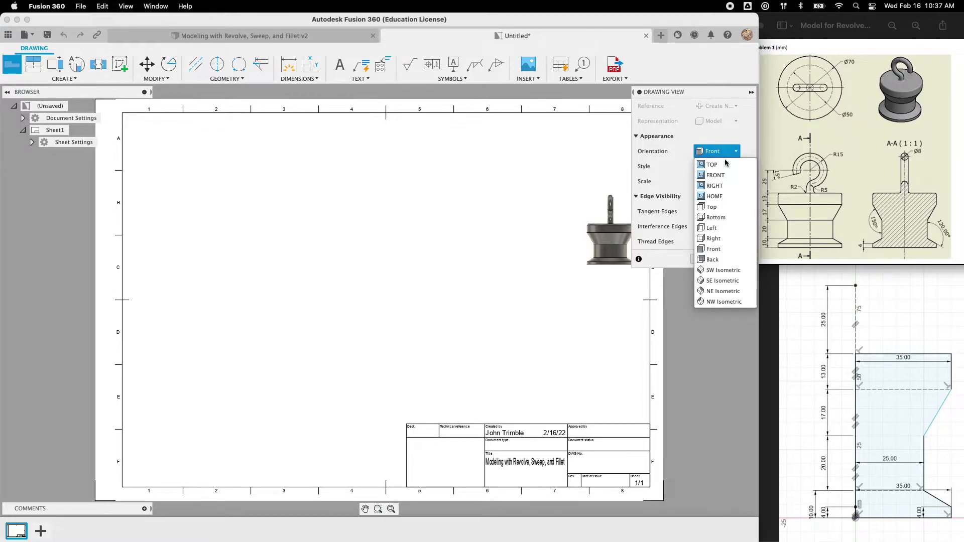
pyautogui.click(713, 238)
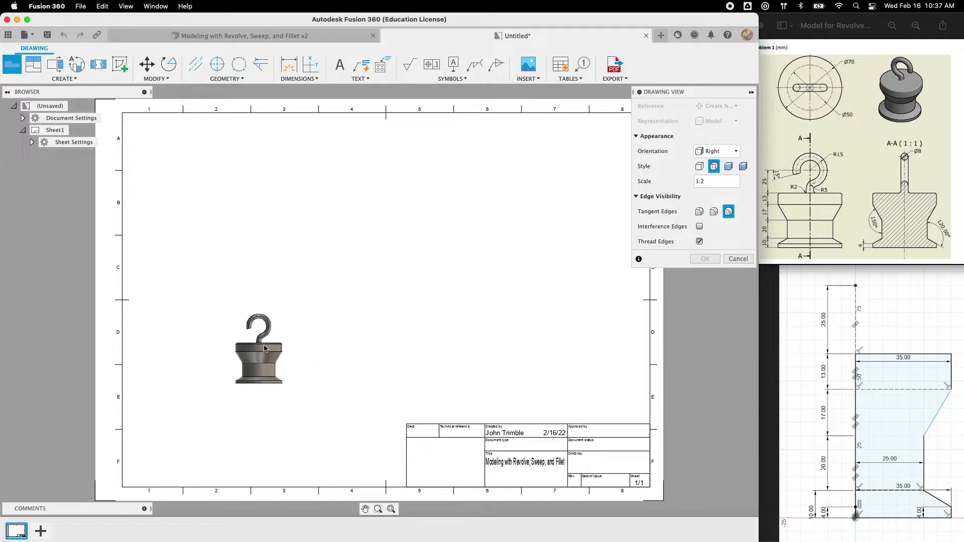
pyautogui.click(266, 348)
pyautogui.click(707, 182)
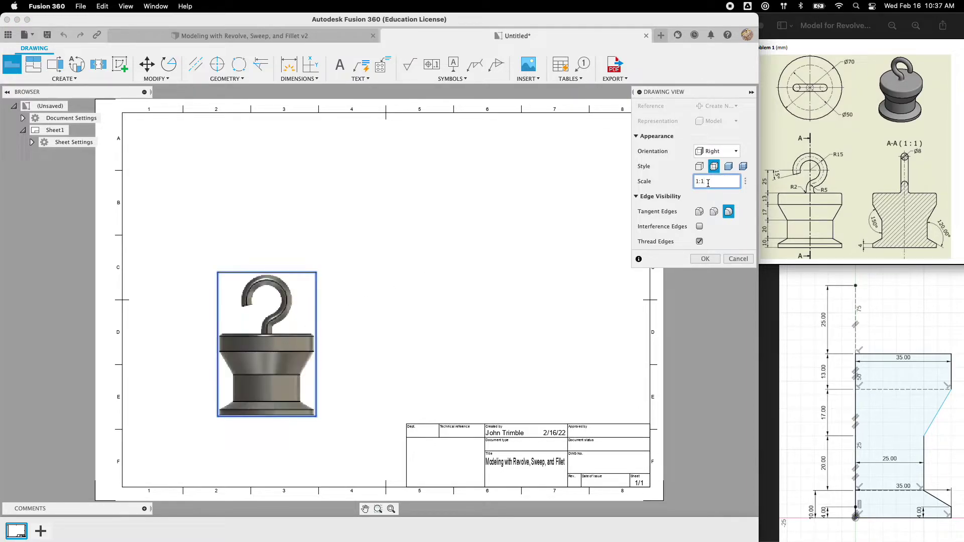
pyautogui.click(700, 212)
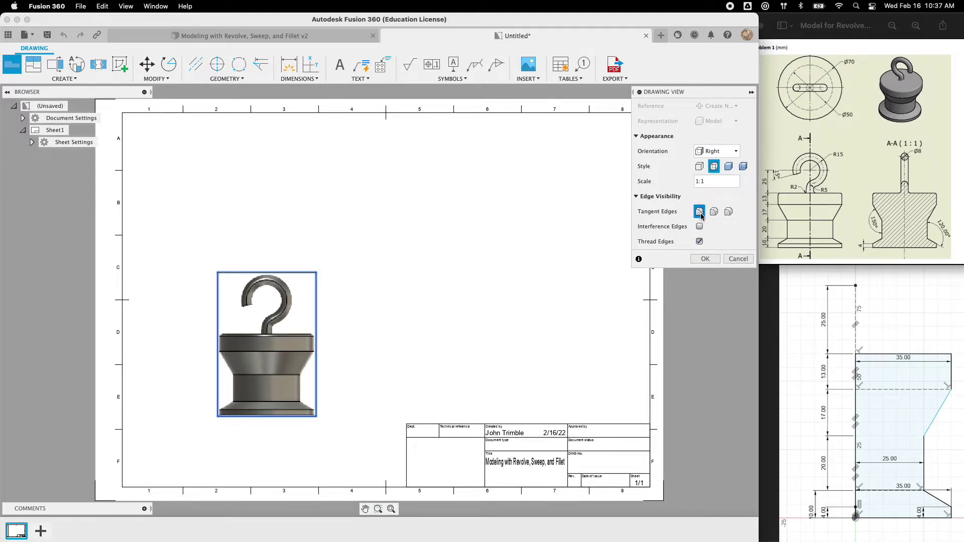
pyautogui.click(707, 259)
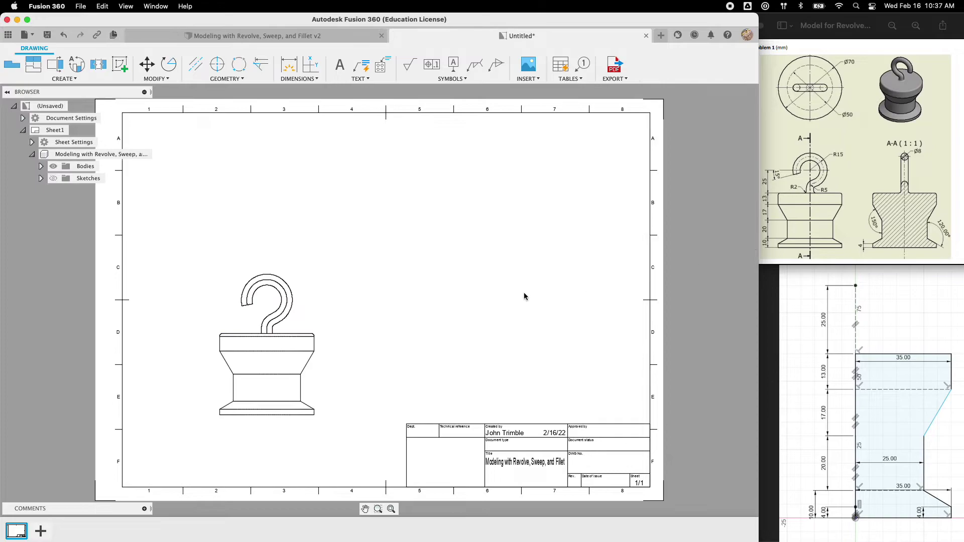
# Project three views from the base view: one below it, one to its left, and an isometric diagonally below left.
pyautogui.click(34, 67)
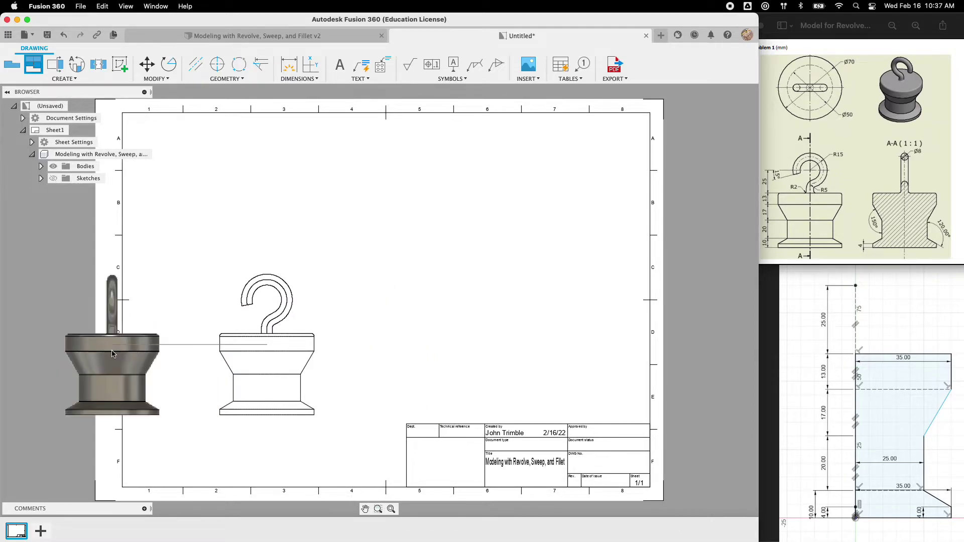
pyautogui.press('Escape')
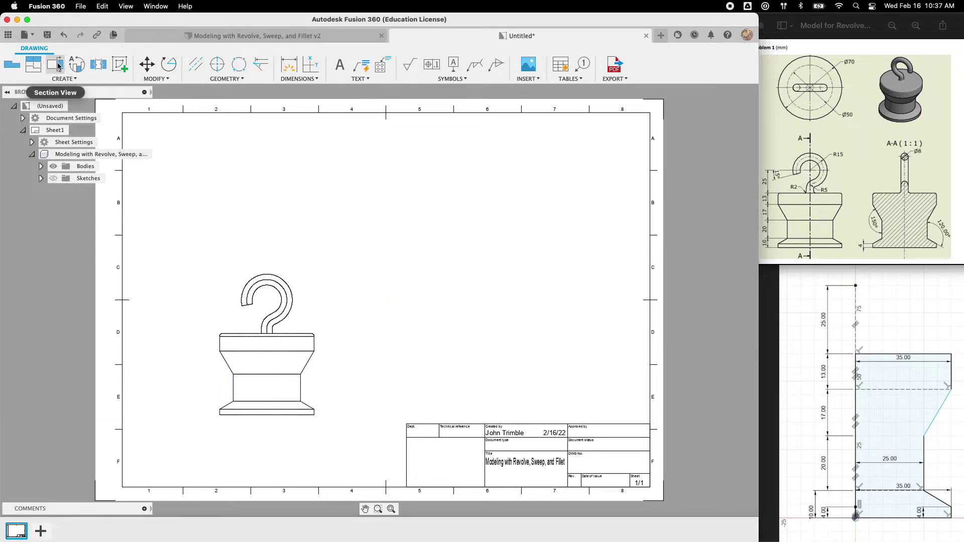
pyautogui.click(33, 63)
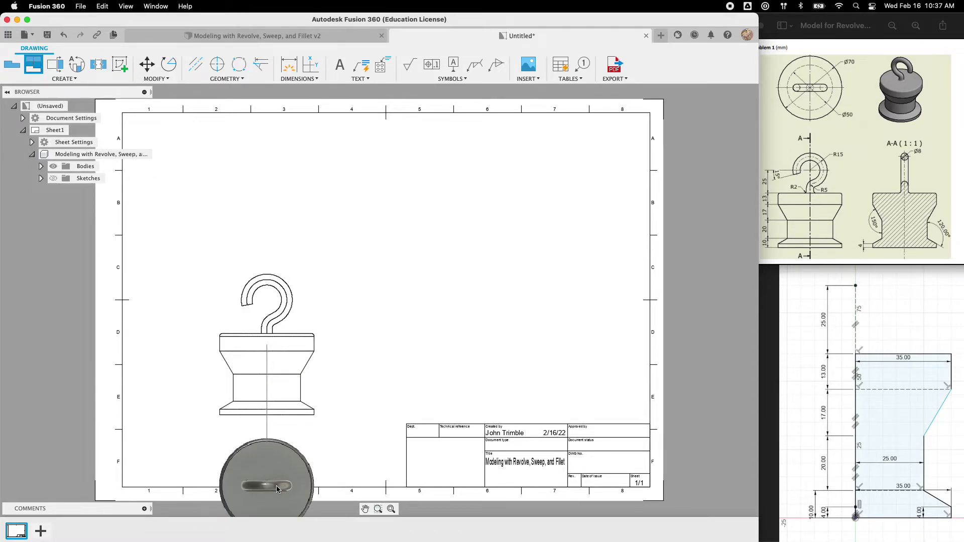
pyautogui.click(277, 485)
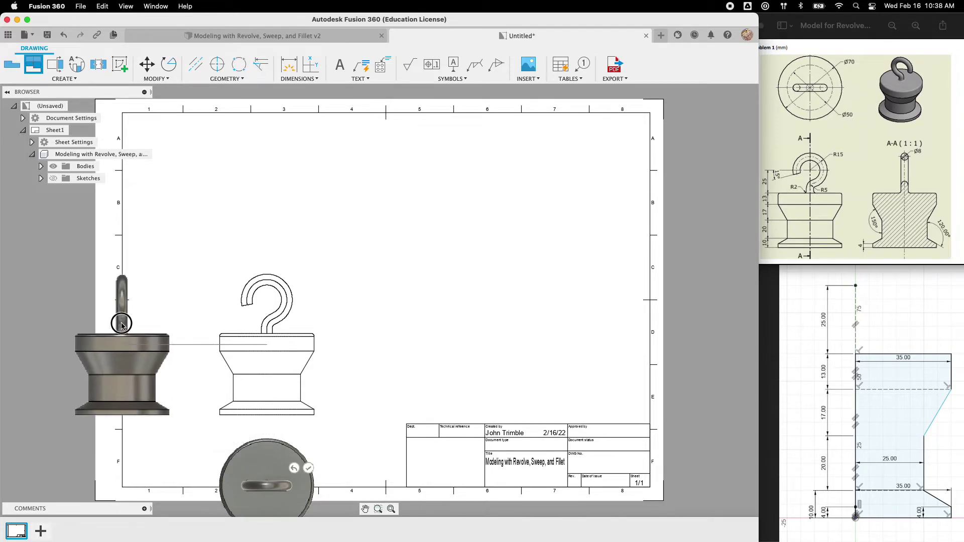
pyautogui.click(121, 324)
pyautogui.click(128, 486)
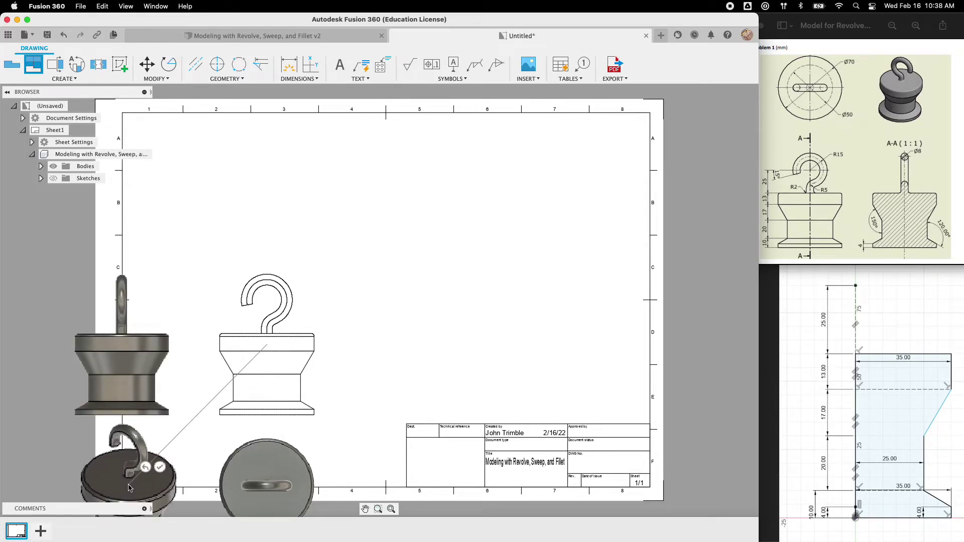
pyautogui.press('Return')
# Move the projected side view from the left of the base view to its right.
pyautogui.click(148, 347)
pyautogui.moveTo(148, 346); pyautogui.dragTo(459, 338)
# Try to move the top view above the base view and relocate the isometric view, and undo these moves.
pyautogui.click(280, 457)
pyautogui.moveTo(279, 457); pyautogui.dragTo(279, 155)
pyautogui.click(150, 457)
pyautogui.moveTo(148, 485); pyautogui.dragTo(399, 207)
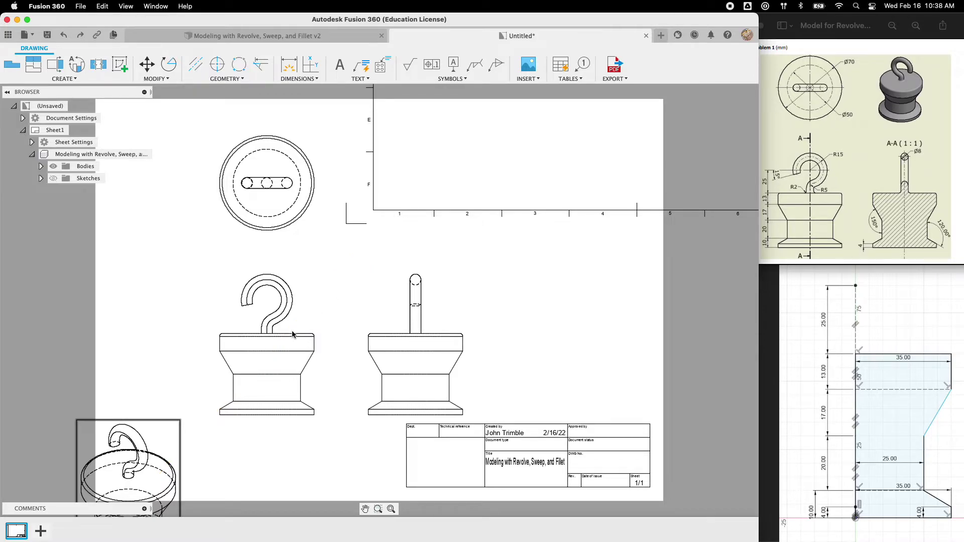
pyautogui.press('super+z')
# Arrange the views with the isometric in the sheet's upper right, the top view above the base view, and the base view shifted slightly left.
pyautogui.moveTo(154, 467); pyautogui.dragTo(591, 161)
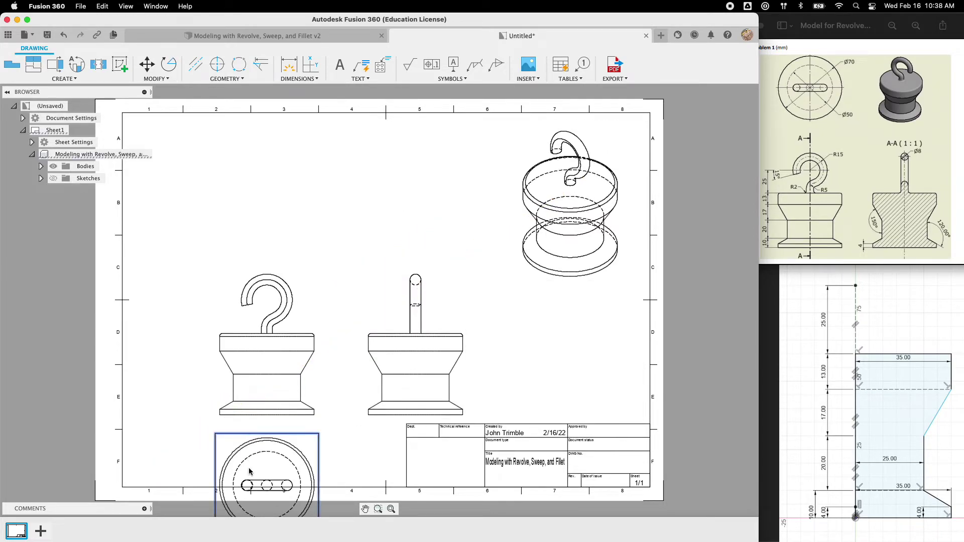
pyautogui.moveTo(247, 451); pyautogui.dragTo(255, 160)
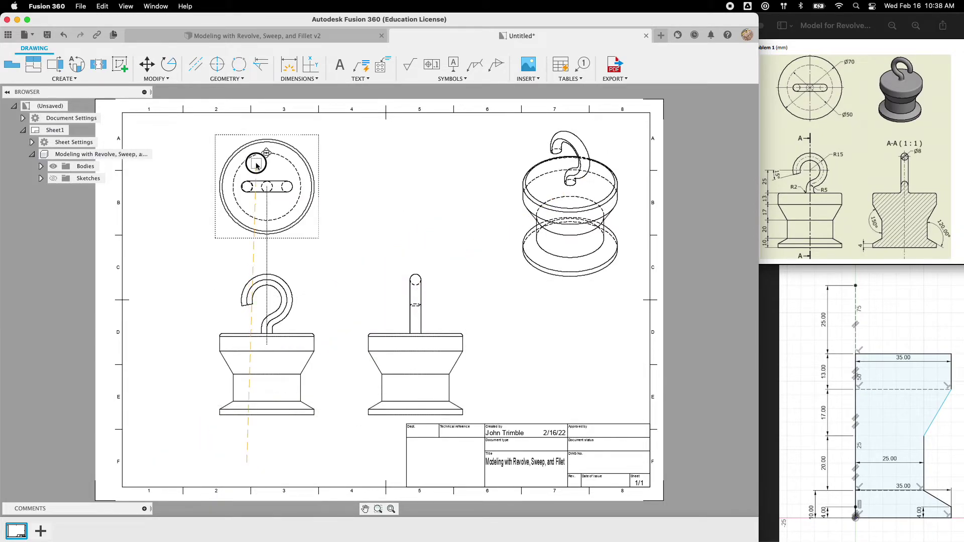
pyautogui.moveTo(253, 355); pyautogui.dragTo(236, 346)
# Dimension the heights of the front view's base rim and the flared section directly above it.
pyautogui.scroll(5, 239, 371)
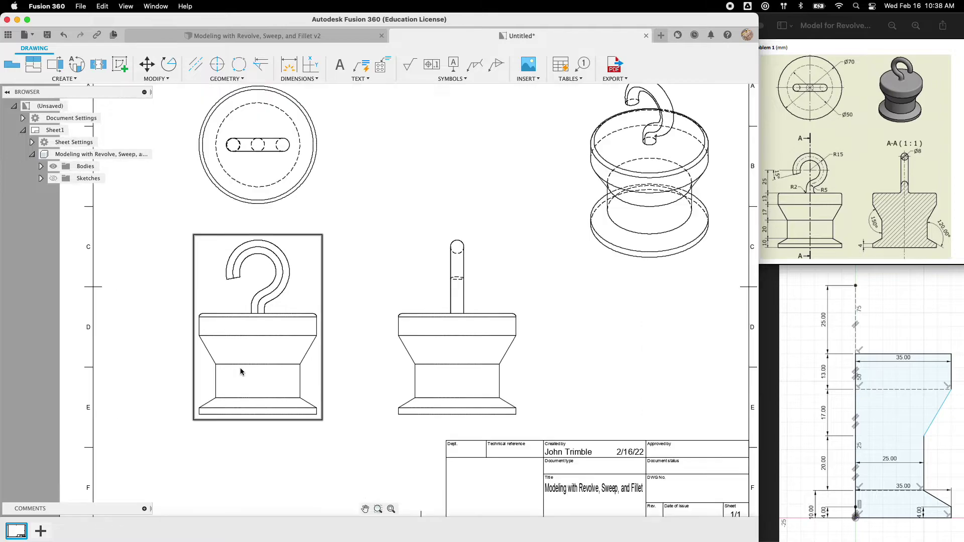
pyautogui.moveTo(484, 358); pyautogui.dragTo(484, 351, button='middle')
pyautogui.click(288, 64)
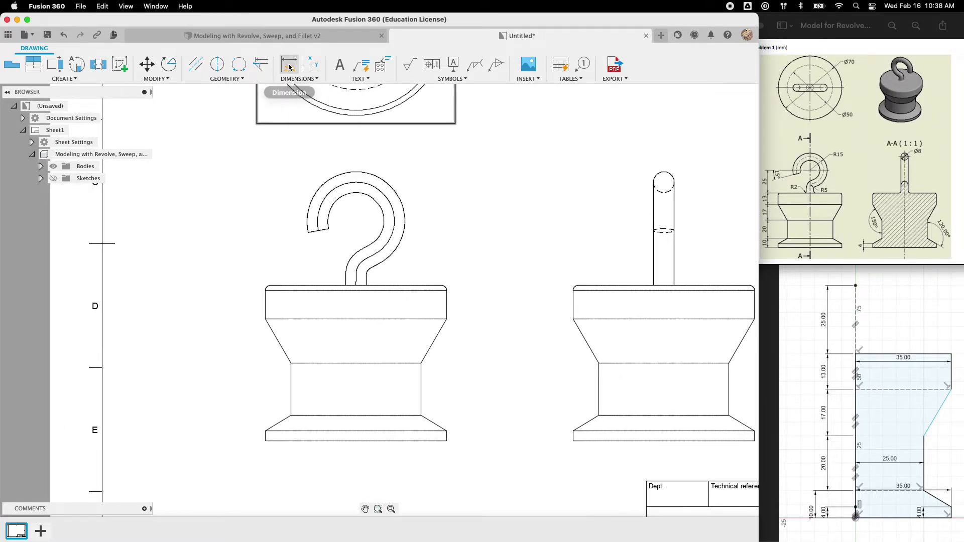
pyautogui.scroll(5, 261, 441)
pyautogui.click(269, 452)
pyautogui.click(199, 452)
pyautogui.click(269, 438)
pyautogui.click(330, 400)
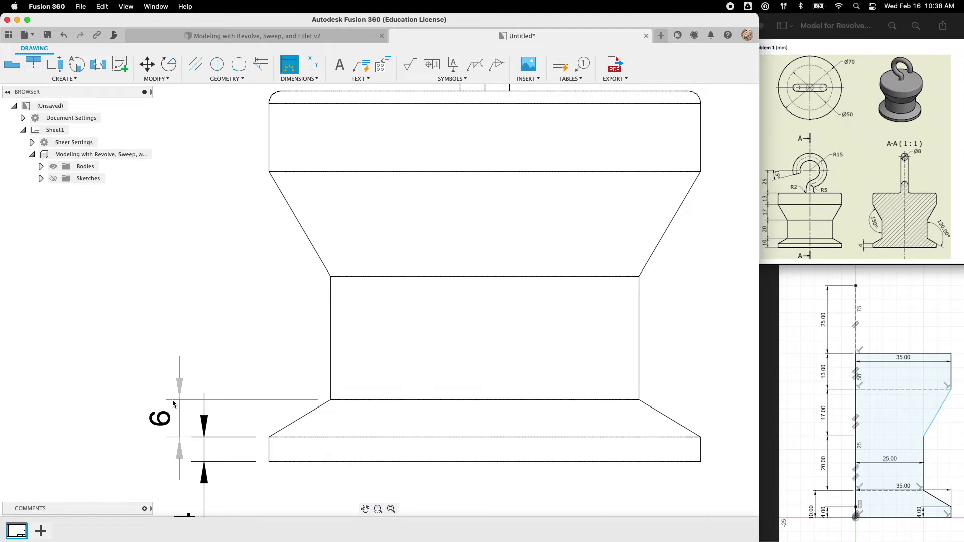
pyautogui.click(155, 402)
# Dimension the heights of the front view's straight neck and the tapered section above it.
pyautogui.click(333, 400)
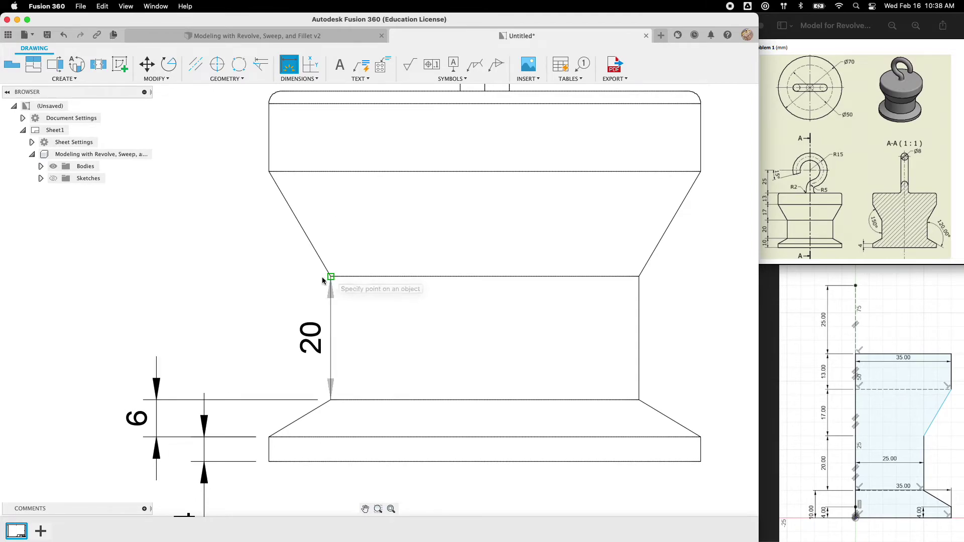
pyautogui.press('Escape')
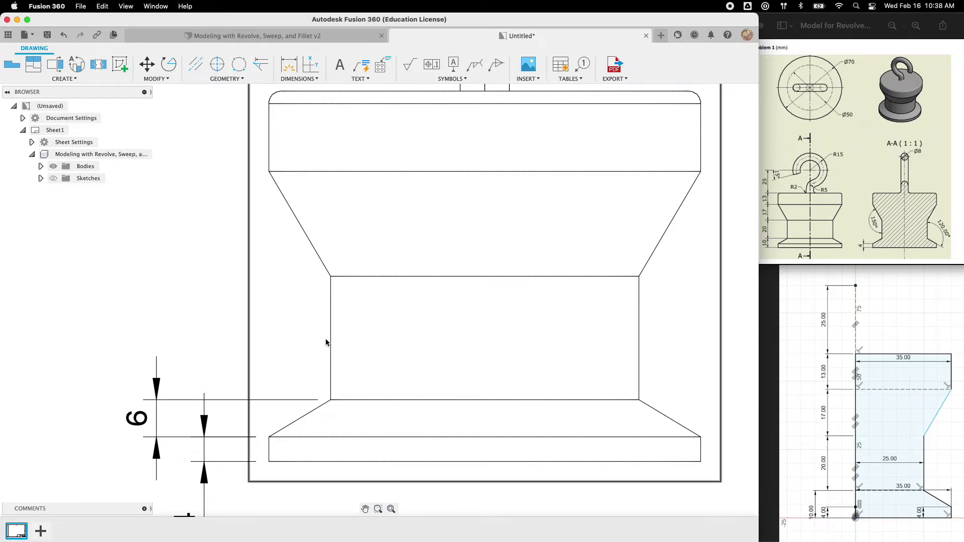
pyautogui.click(288, 64)
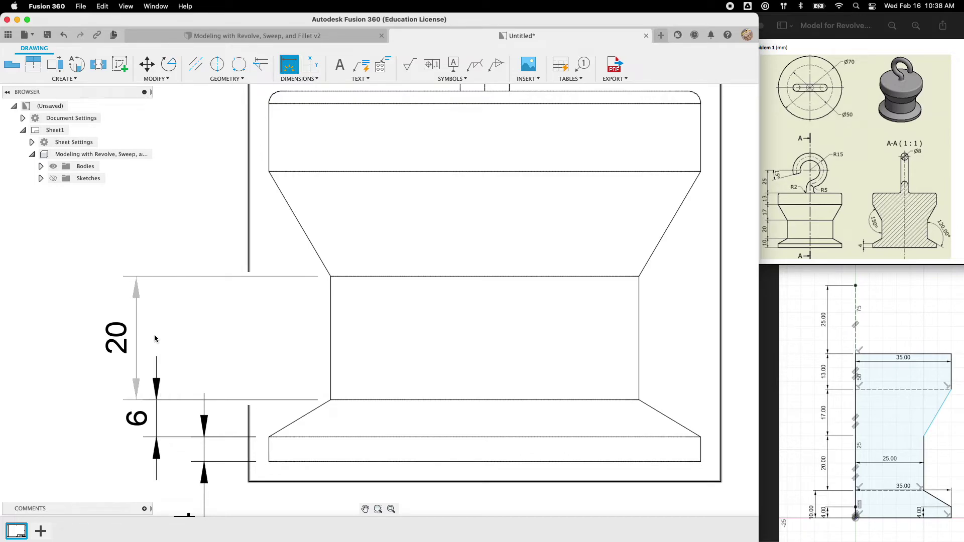
pyautogui.click(140, 333)
pyautogui.click(329, 275)
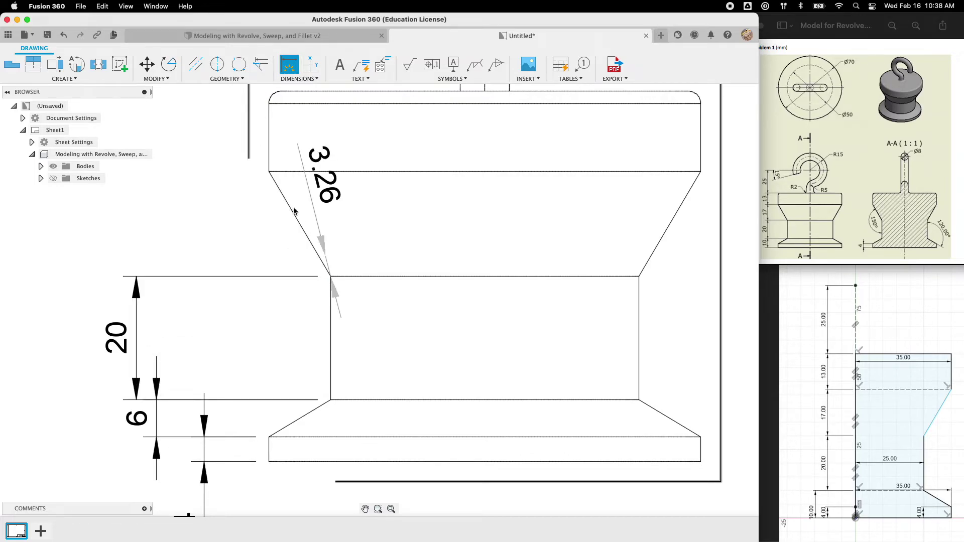
pyautogui.click(339, 174)
pyautogui.click(154, 224)
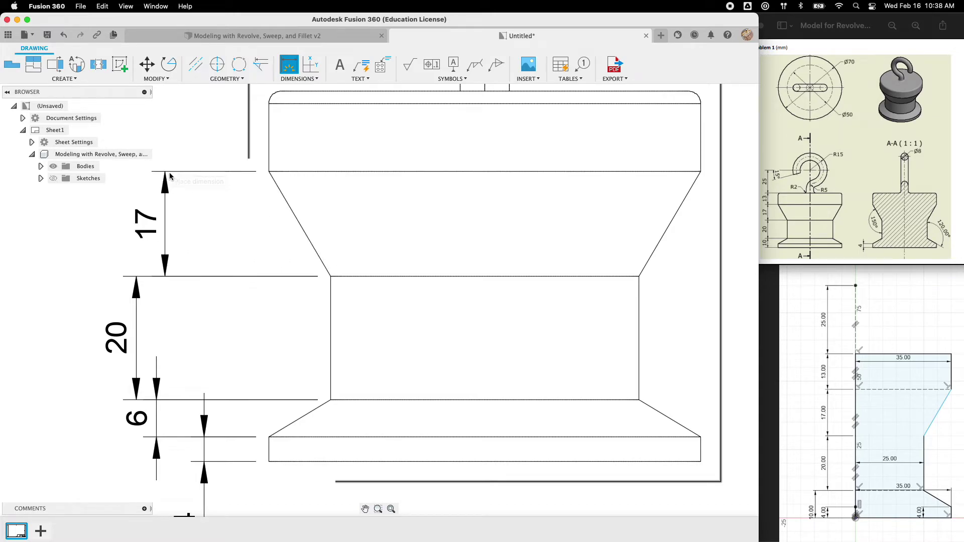
# Dimension the heights of the front view's upper straight band and the rounded top edge above it.
pyautogui.scroll(5, 264, 265)
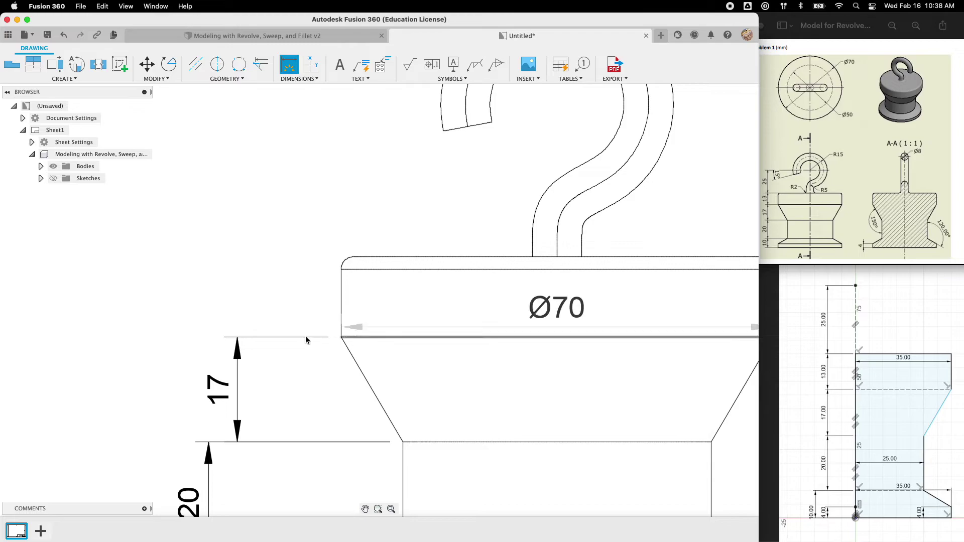
pyautogui.click(342, 337)
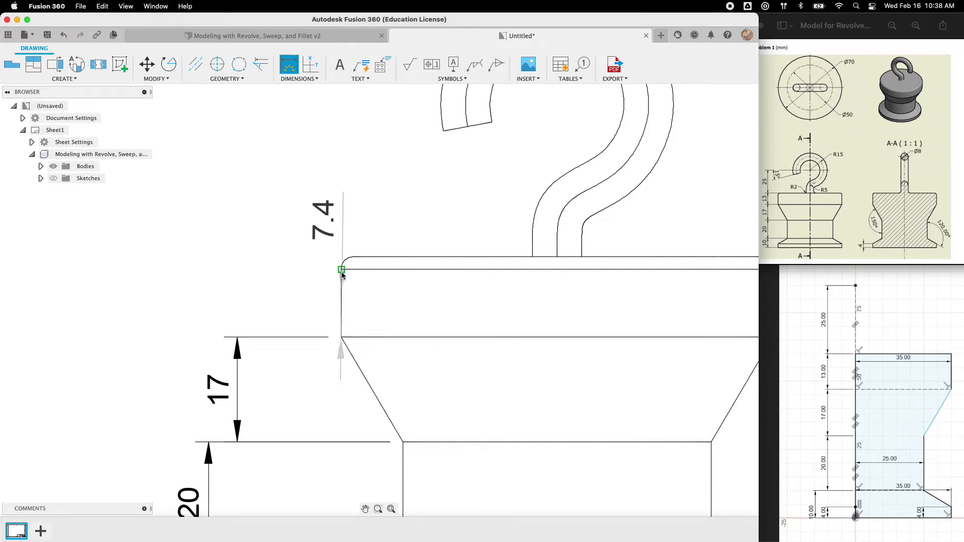
pyautogui.click(342, 270)
pyautogui.click(247, 279)
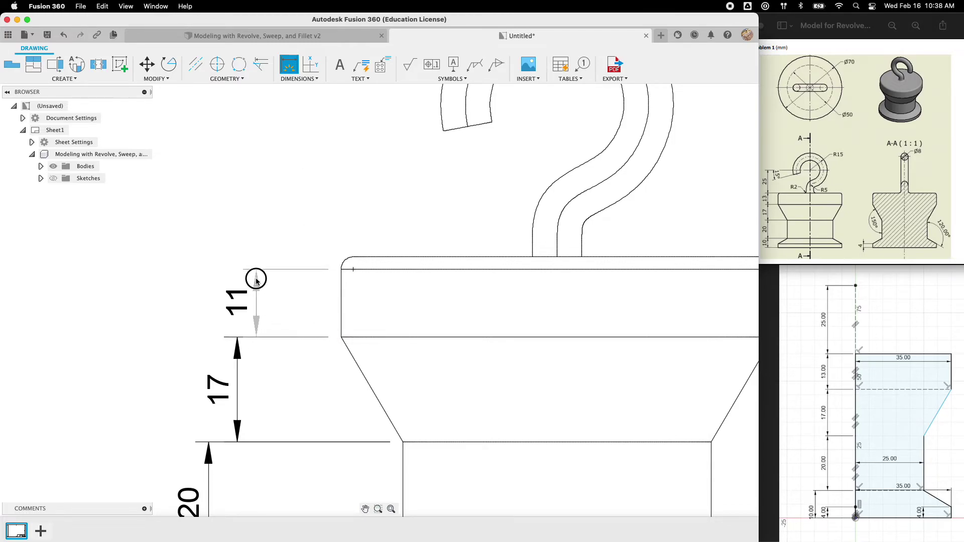
pyautogui.click(363, 261)
pyautogui.click(342, 269)
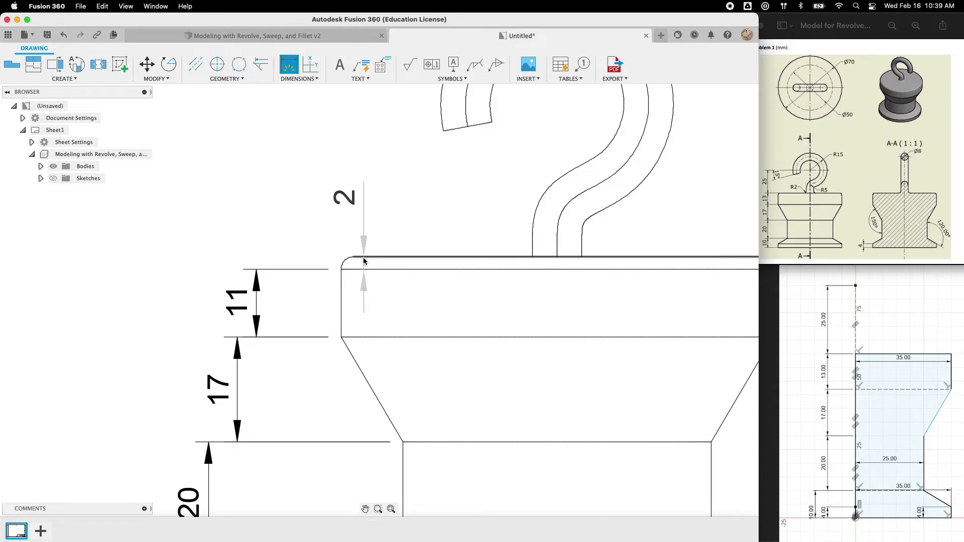
pyautogui.click(274, 311)
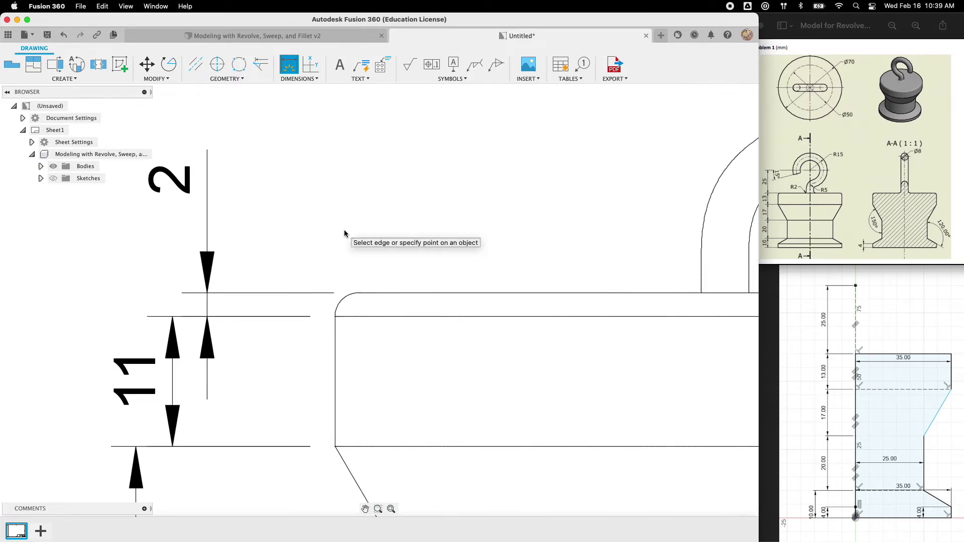
# Dimension the base diameter below the front view.
pyautogui.scroll(-5, 345, 232)
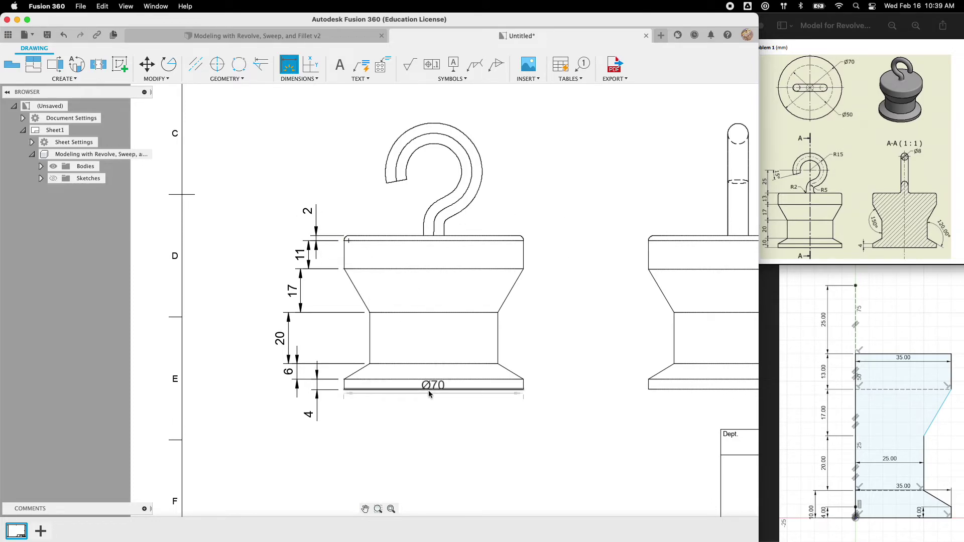
pyautogui.click(429, 389)
pyautogui.click(430, 425)
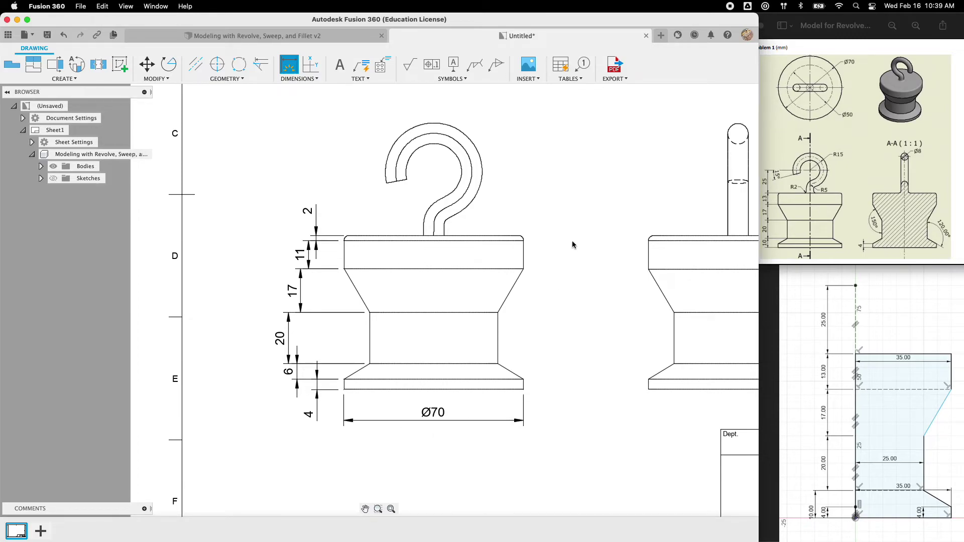
# Add diameter dimensions to the top view's outermost circle and the large dashed circle for the neck.
pyautogui.moveTo(554, 196)
pyautogui.mouseDown(button='middle')
pyautogui.moveTo(478, 431)
pyautogui.moveTo(499, 495)
pyautogui.mouseUp(button='middle')
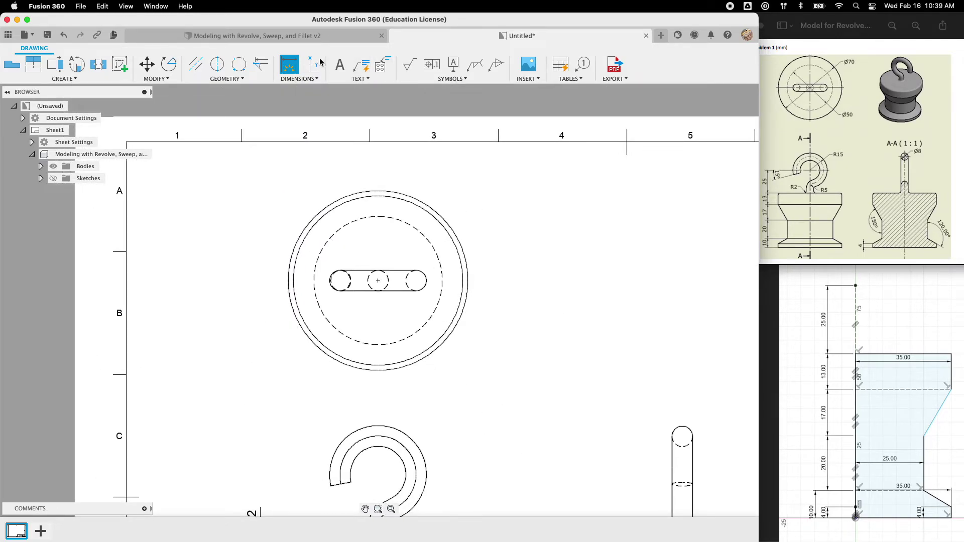
pyautogui.click(444, 349)
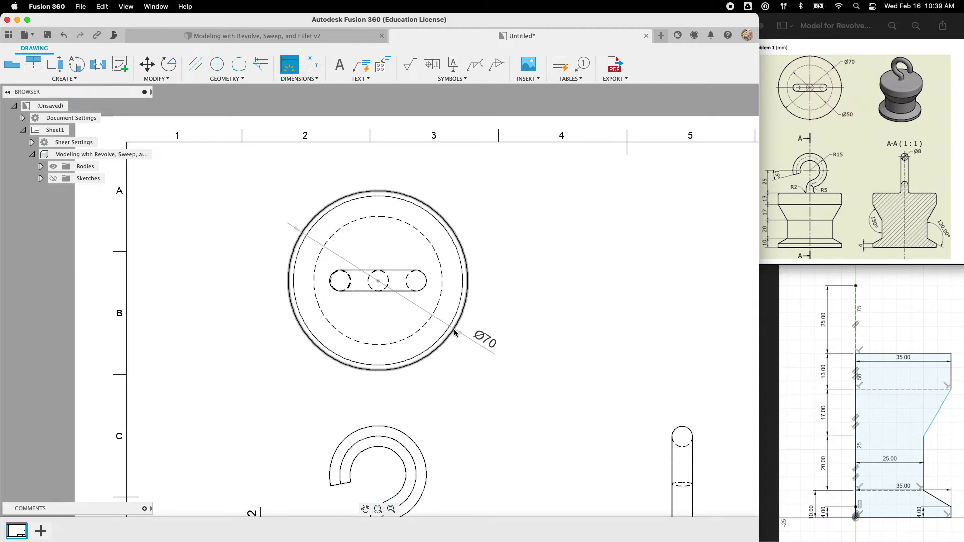
pyautogui.click(459, 336)
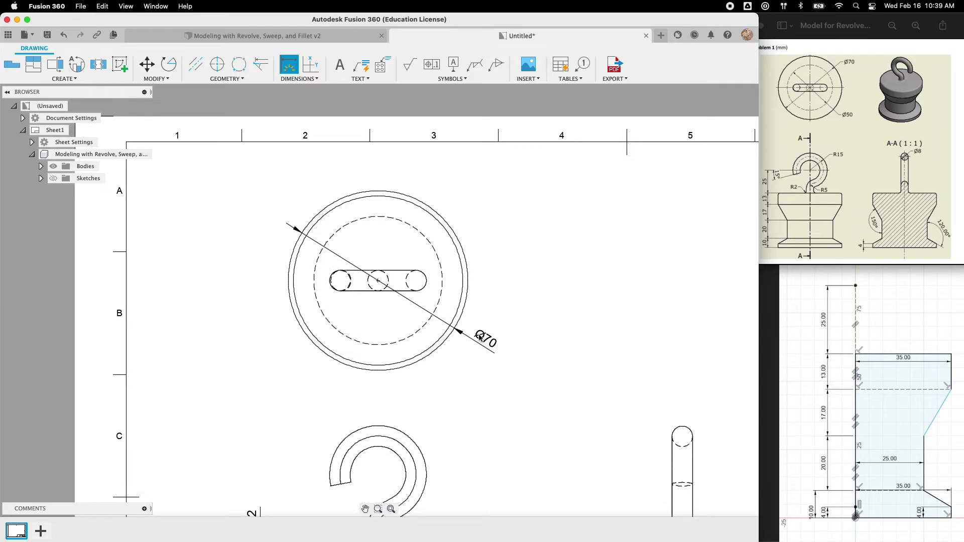
pyautogui.click(443, 271)
pyautogui.click(484, 220)
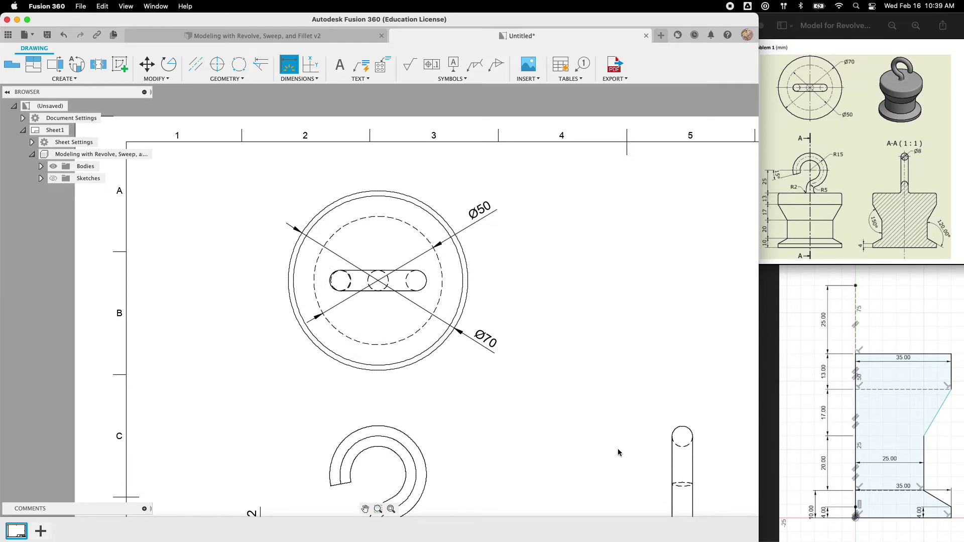
# Dimension the hook rod's diameter at its rounded top end in the side view.
pyautogui.moveTo(620, 461)
pyautogui.mouseDown(button='middle')
pyautogui.moveTo(516, 355)
pyautogui.moveTo(369, 258)
pyautogui.mouseUp(button='middle')
pyautogui.click(438, 242)
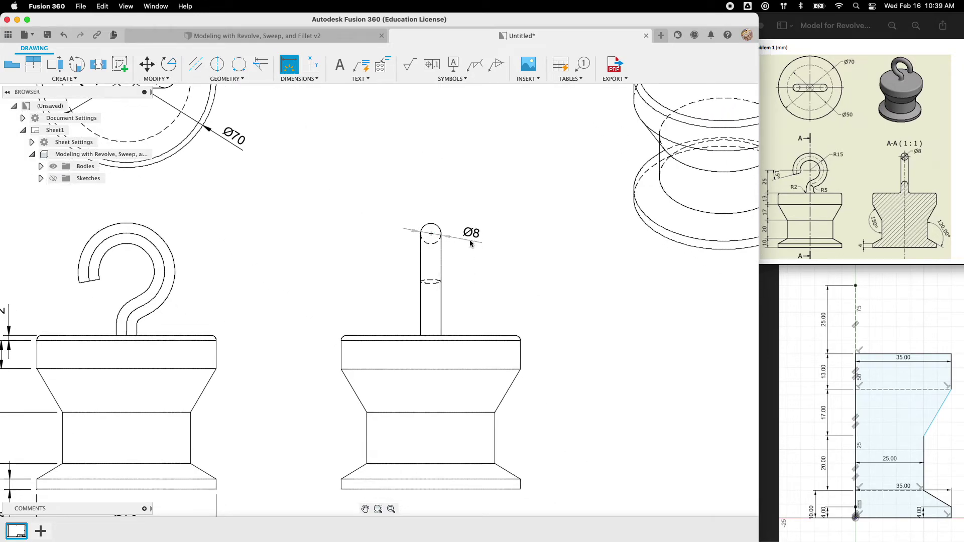
pyautogui.click(468, 236)
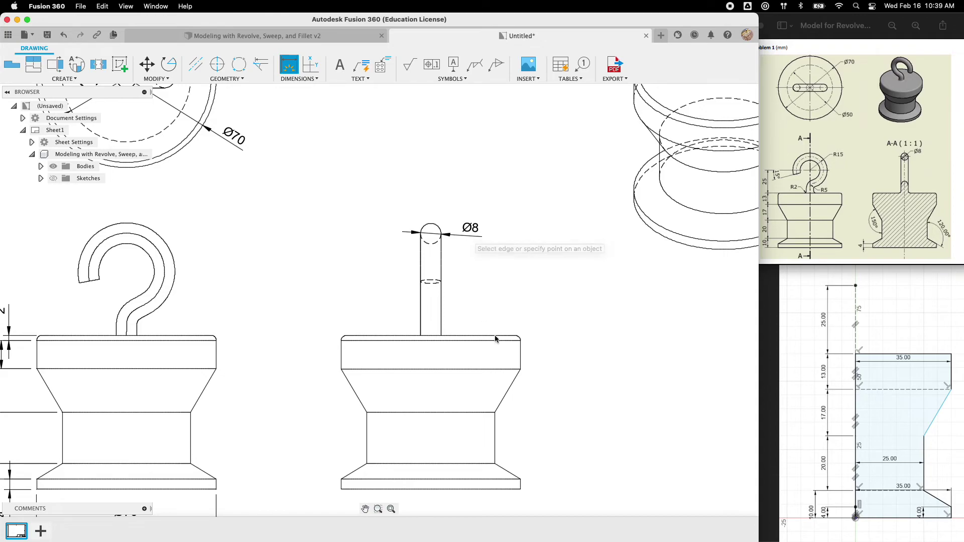
# Add angular dimensions to the side view between the neck and the upper taper on one side, and the neck and lower flare on the other.
pyautogui.moveTo(544, 468); pyautogui.dragTo(530, 381, button='middle')
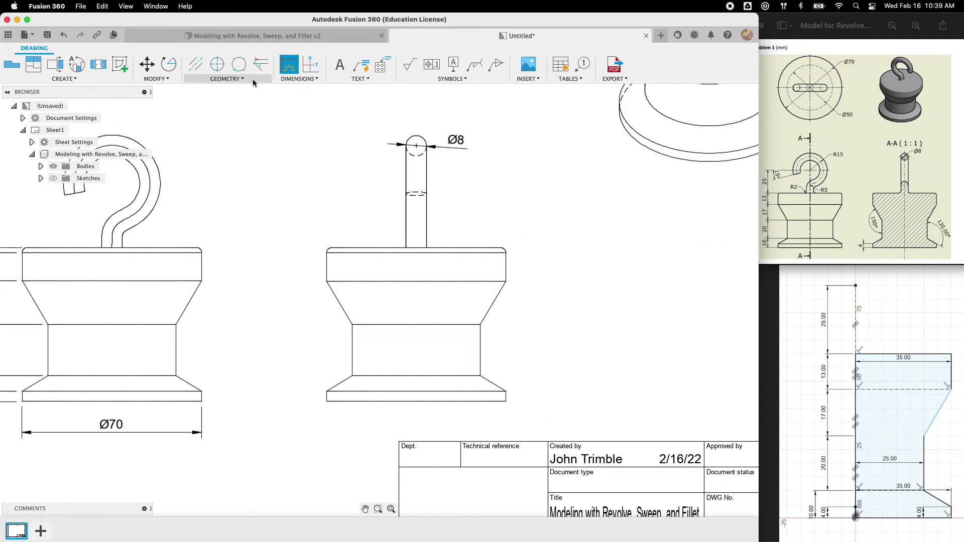
pyautogui.click(304, 78)
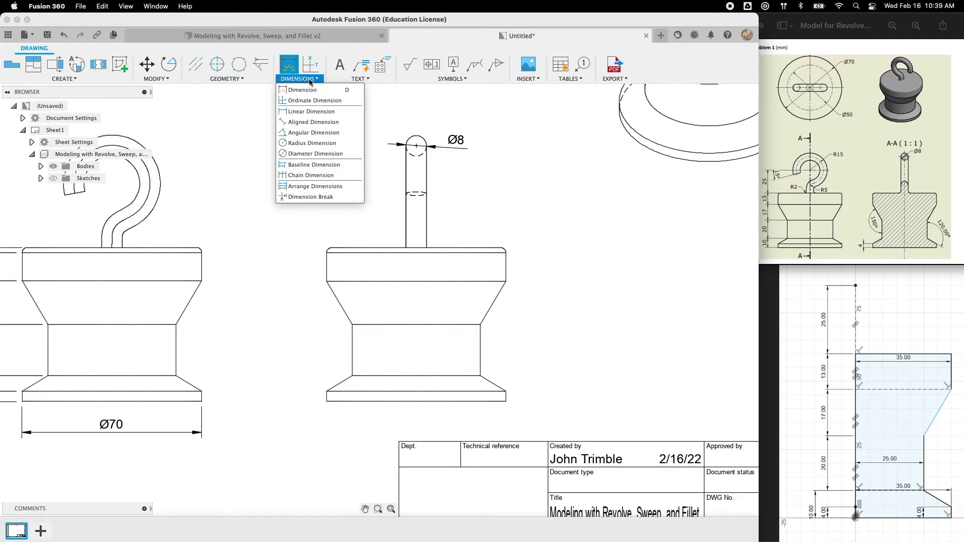
pyautogui.click(314, 133)
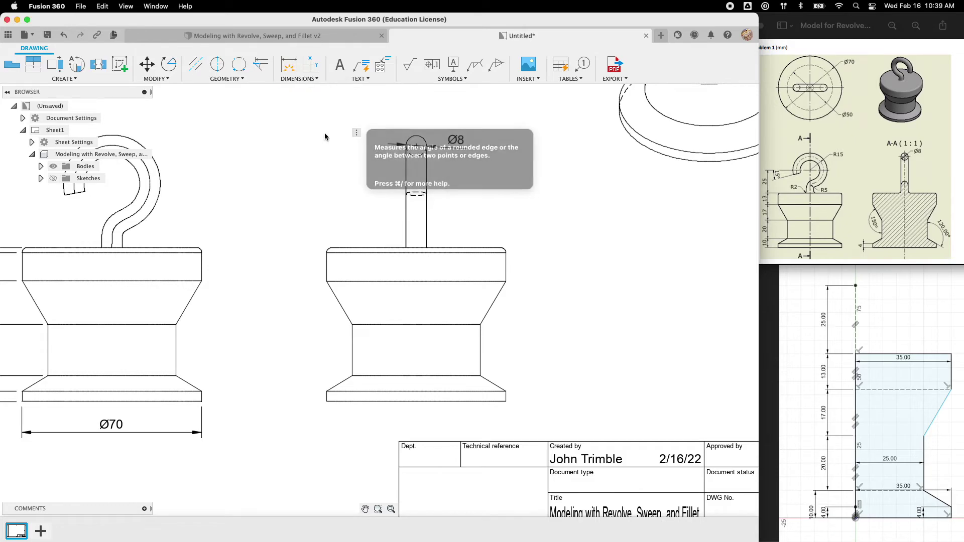
pyautogui.click(342, 312)
pyautogui.click(353, 351)
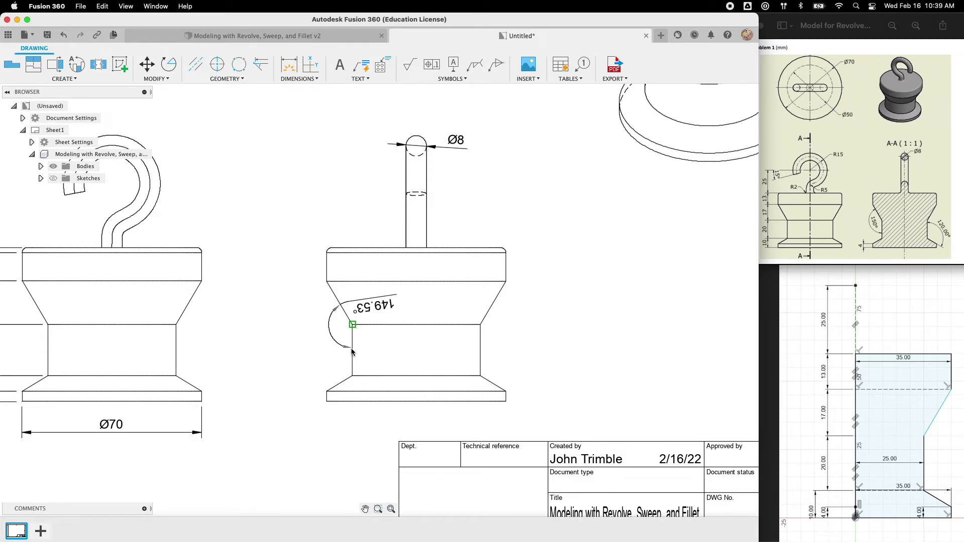
pyautogui.click(320, 333)
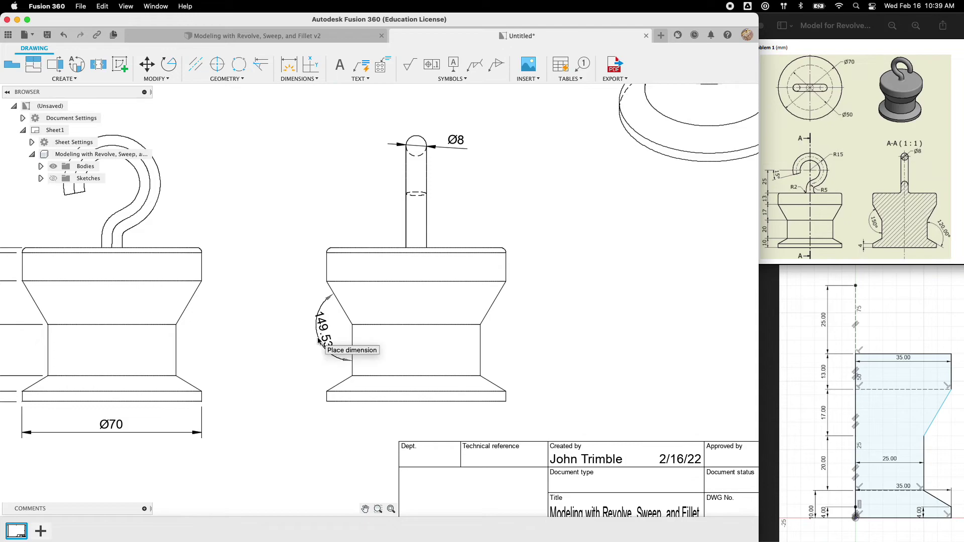
pyautogui.click(481, 354)
pyautogui.click(493, 385)
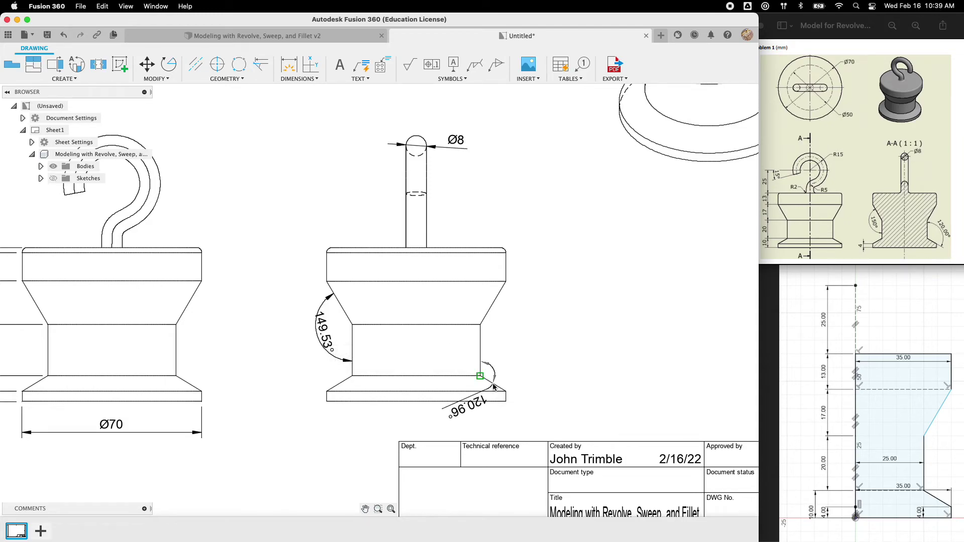
pyautogui.click(505, 359)
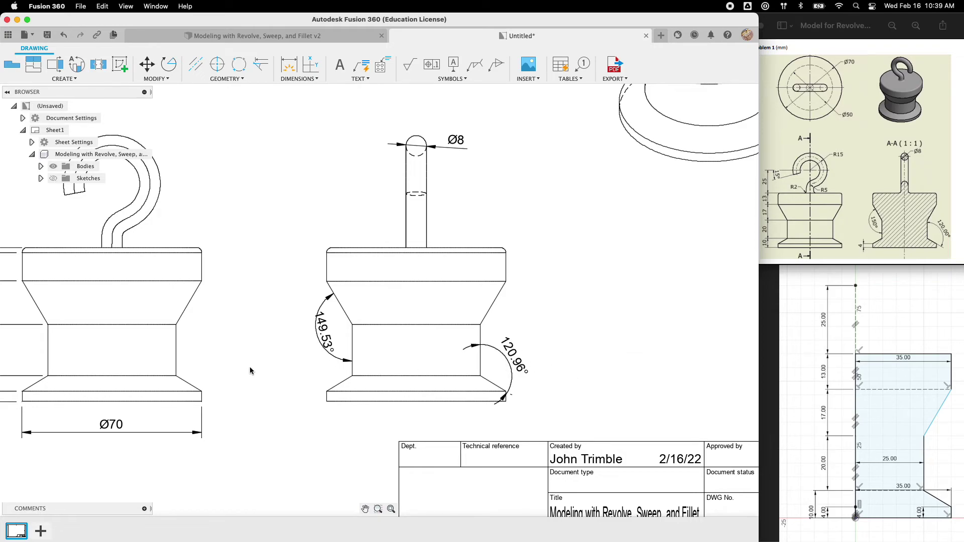
# Add the text label FRONT below the front view.
pyautogui.scroll(2, 262, 363)
pyautogui.scroll(-8, 263, 363)
pyautogui.moveTo(258, 383)
pyautogui.mouseDown(button='middle')
pyautogui.moveTo(344, 393)
pyautogui.moveTo(360, 407)
pyautogui.moveTo(339, 396)
pyautogui.mouseUp(button='middle')
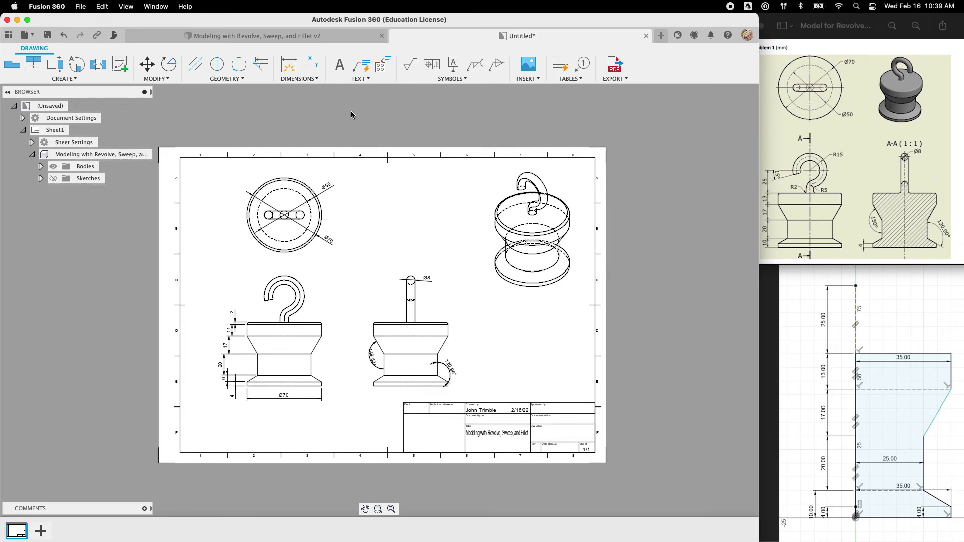
pyautogui.click(340, 64)
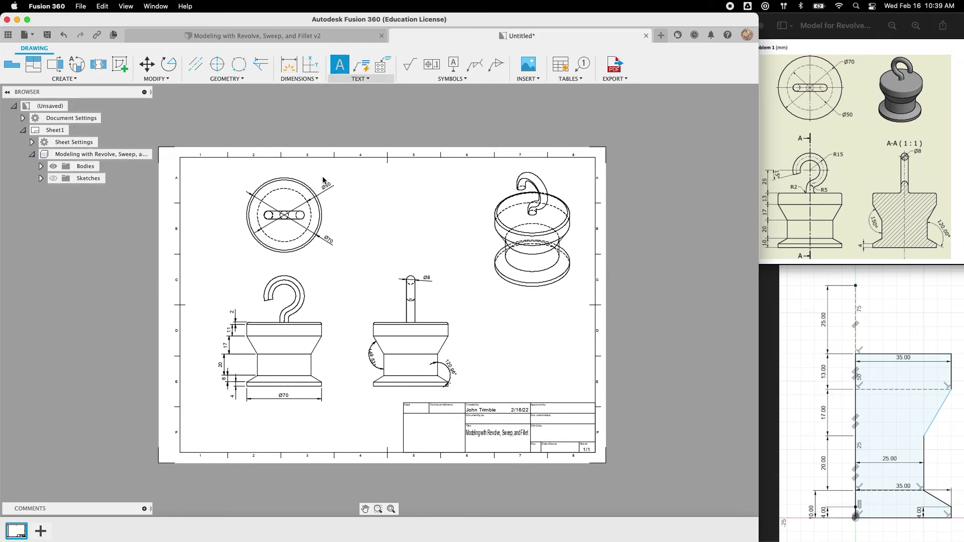
pyautogui.click(253, 422)
pyautogui.click(289, 424)
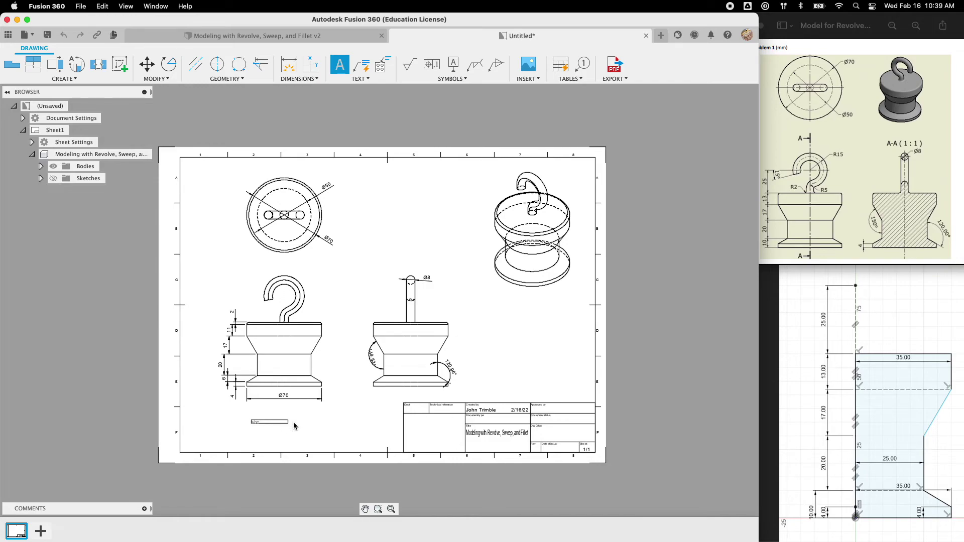
pyautogui.click(299, 435)
pyautogui.write('FRONT')
pyautogui.click(326, 426)
# Add the text labels TOP beside the top view and SIDE beside the side view.
pyautogui.click(346, 204)
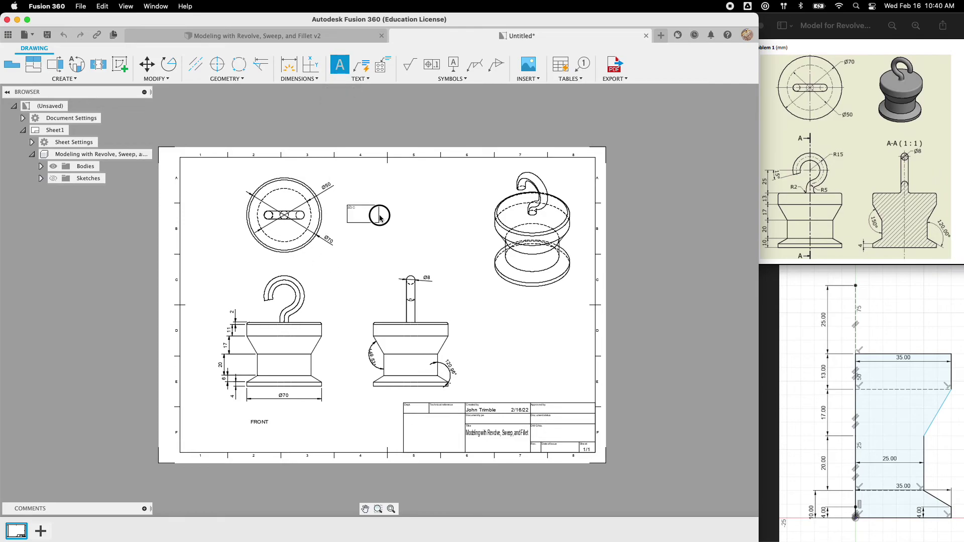
pyautogui.click(379, 215)
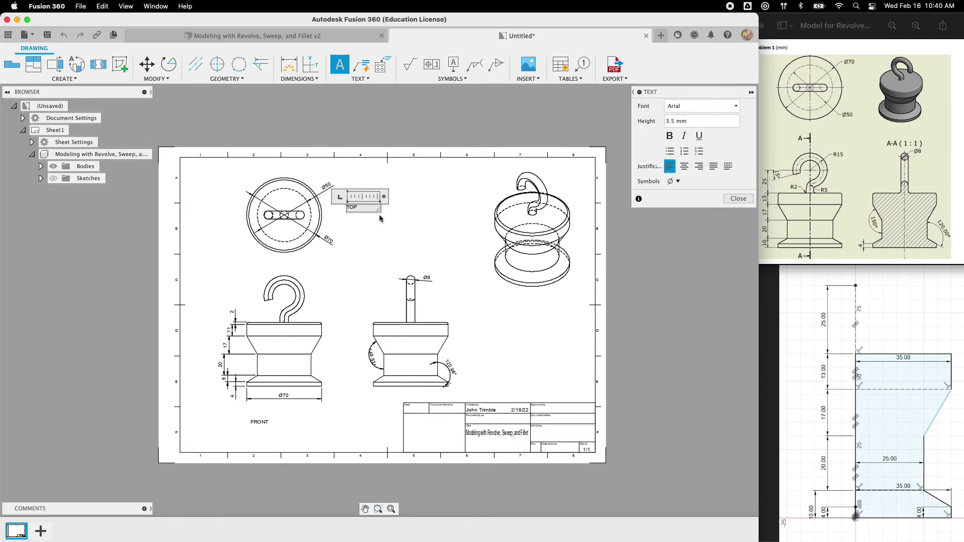
pyautogui.click(394, 223)
pyautogui.click(333, 64)
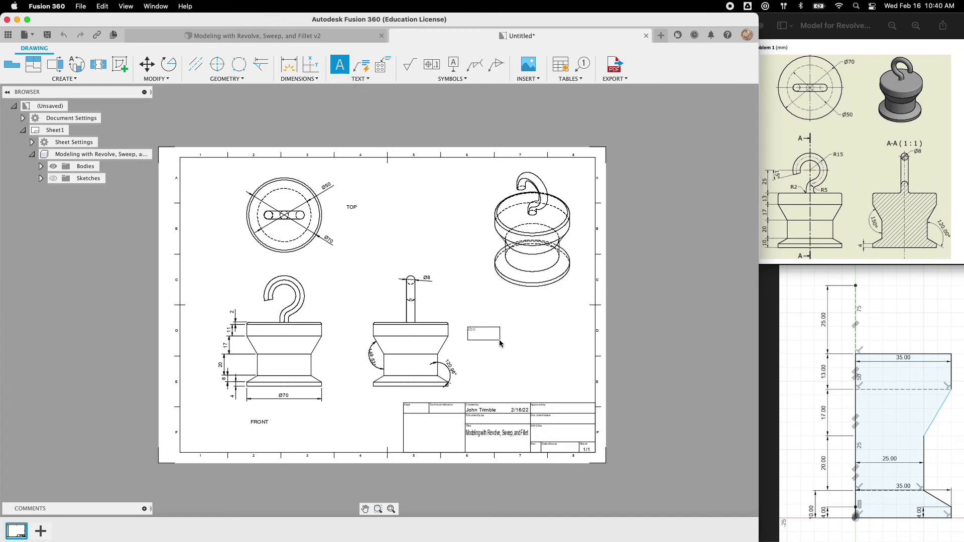
pyautogui.click(500, 340)
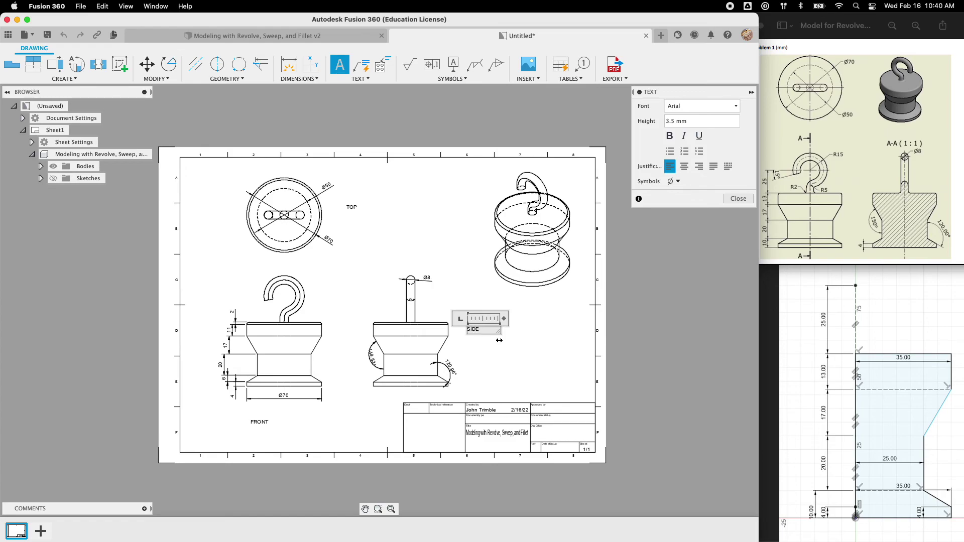
pyautogui.click(515, 353)
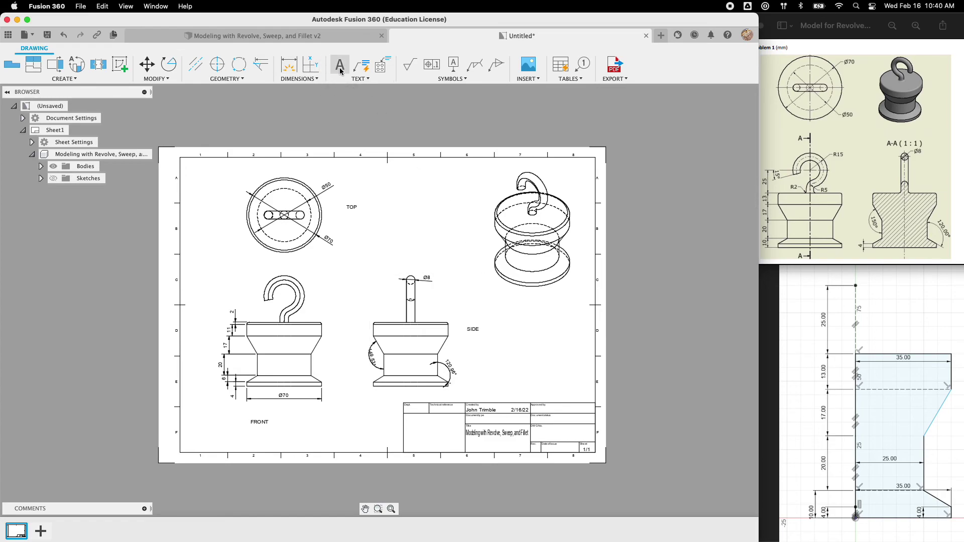
# Add the text label ISOMETRIC beside the isometric view and save the drawing as Modeling with Revolve, Sweep, and Fillet Drawing.
pyautogui.click(428, 201)
pyautogui.click(477, 208)
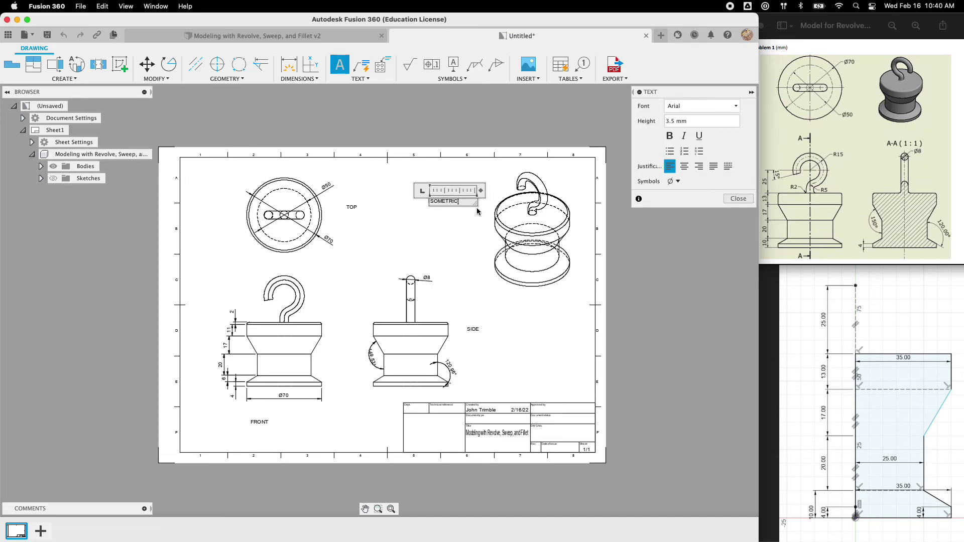
pyautogui.click(480, 230)
pyautogui.click(48, 38)
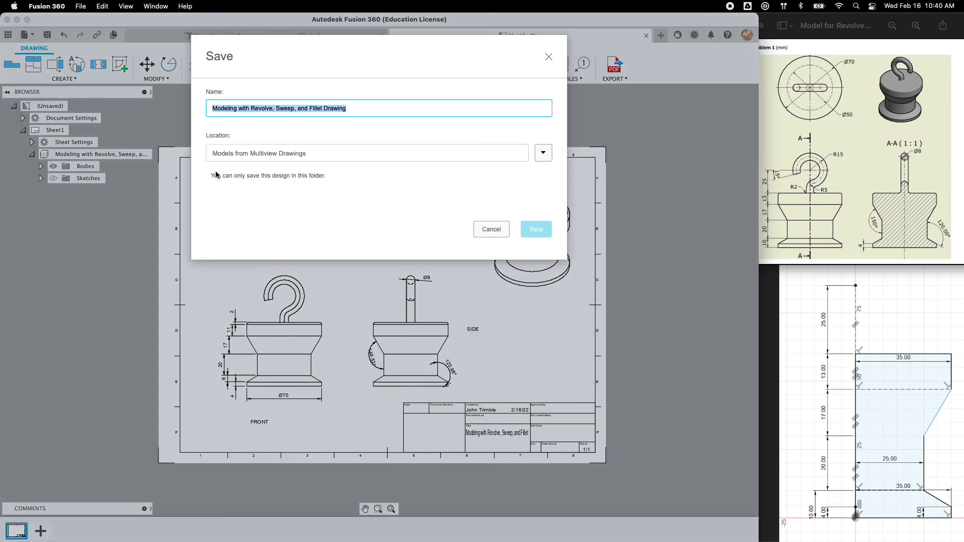
pyautogui.click(533, 230)
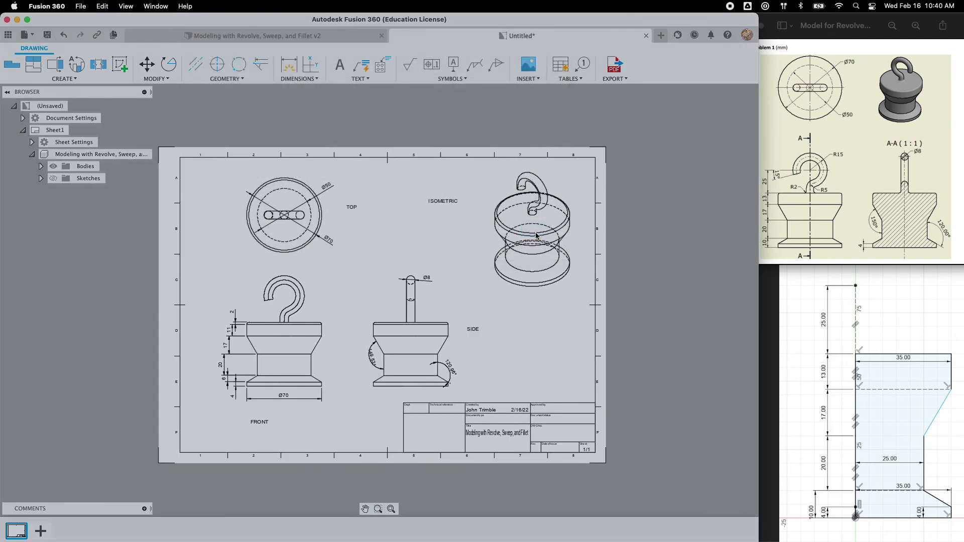